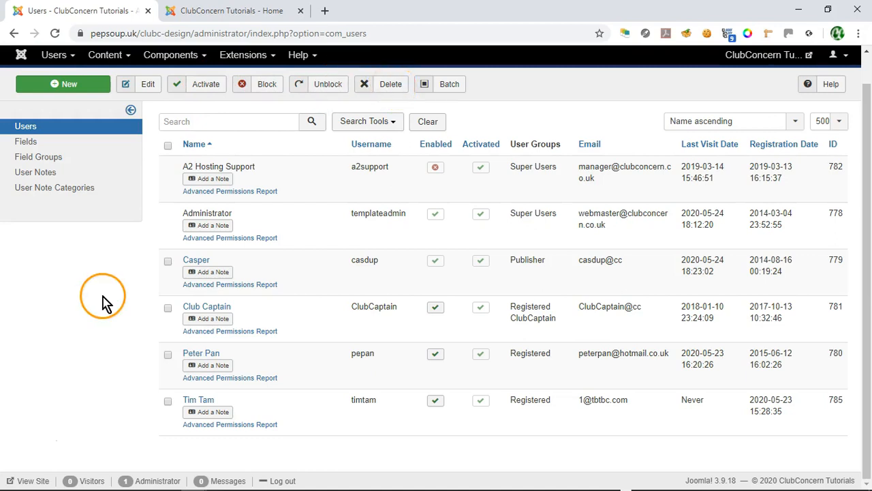
# Step: Start a new user account and enter the user's full name and login name
pyautogui.click(71, 84)
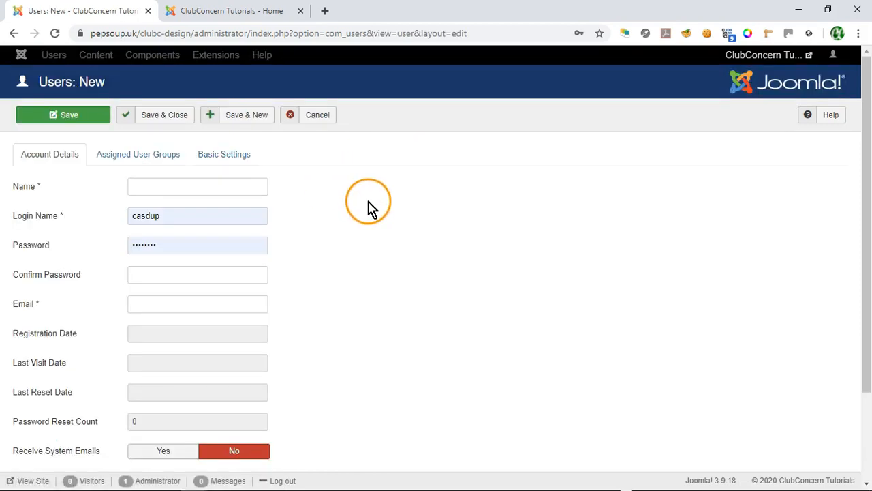
pyautogui.click(200, 188)
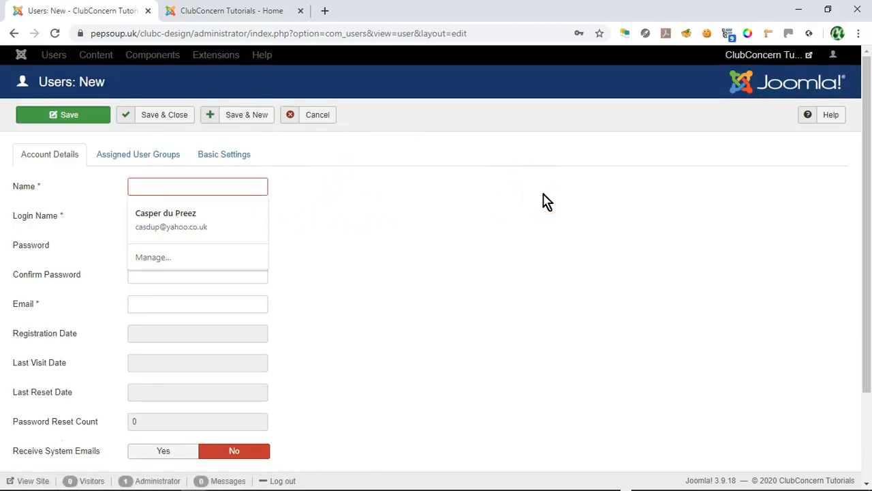
pyautogui.write('Joe ')
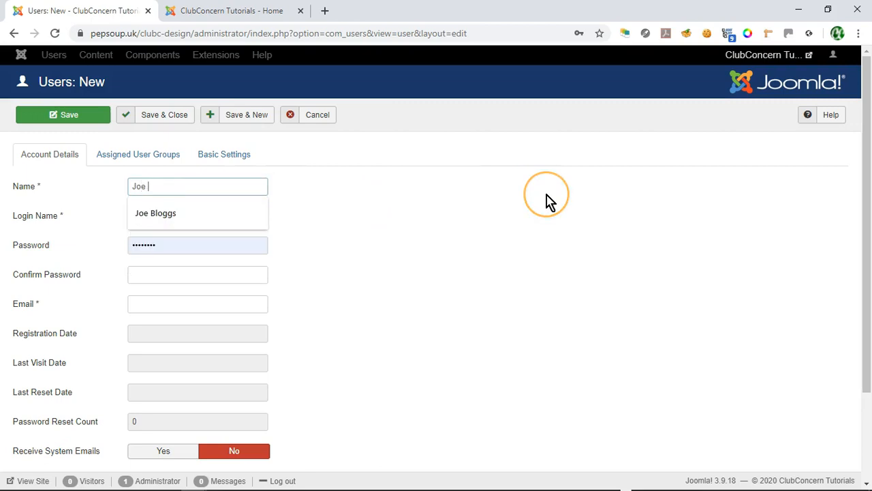
pyautogui.write('Bloggs')
pyautogui.click(166, 218)
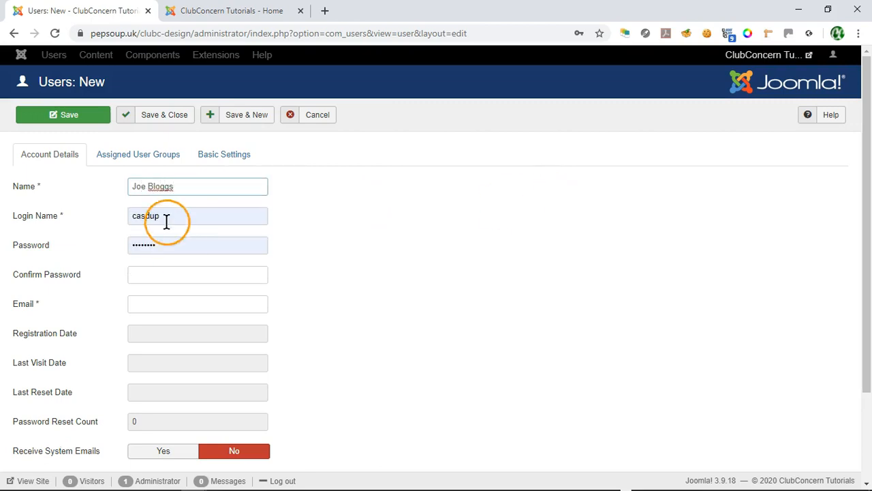
pyautogui.doubleClick(169, 212)
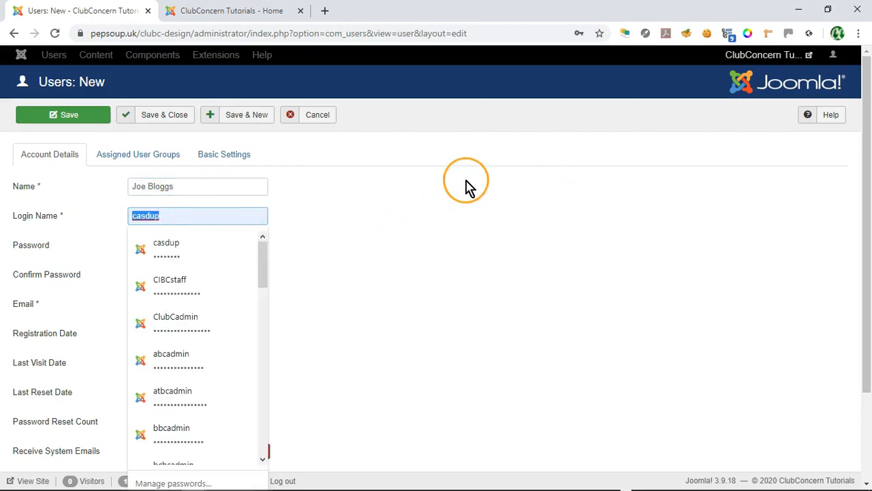
pyautogui.write('blog')
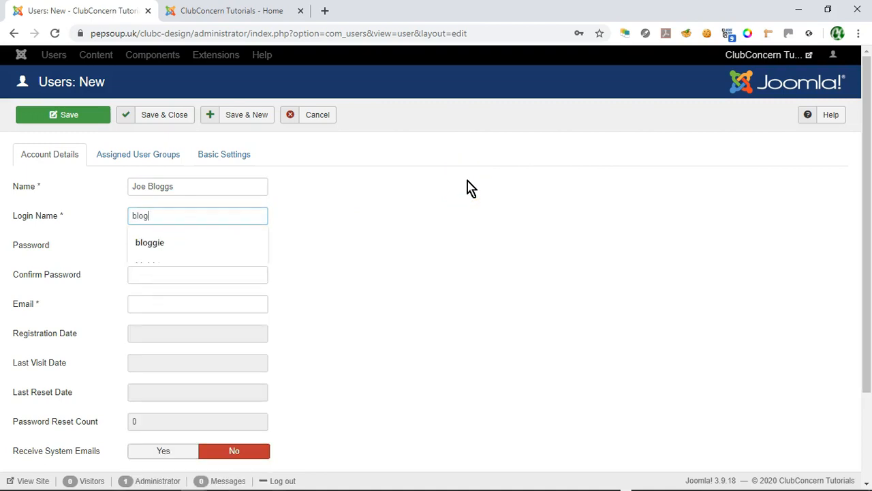
pyautogui.press('Down')
pyautogui.press('Return')
pyautogui.click(449, 191)
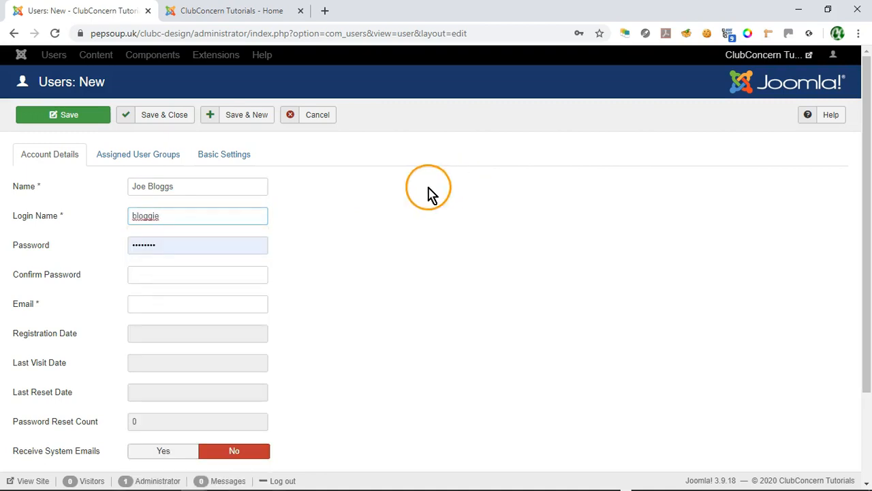
# Step: Replace the autofilled password with a new password
pyautogui.press('Tab')
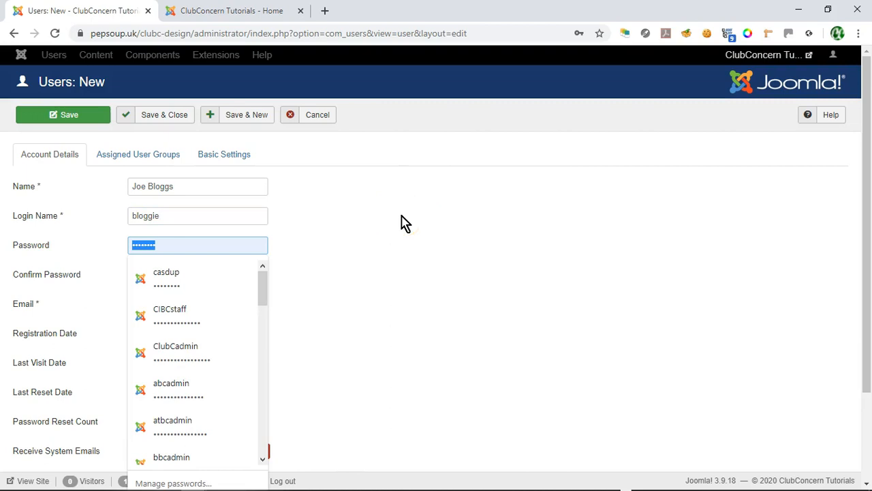
pyautogui.press('BackSpace')
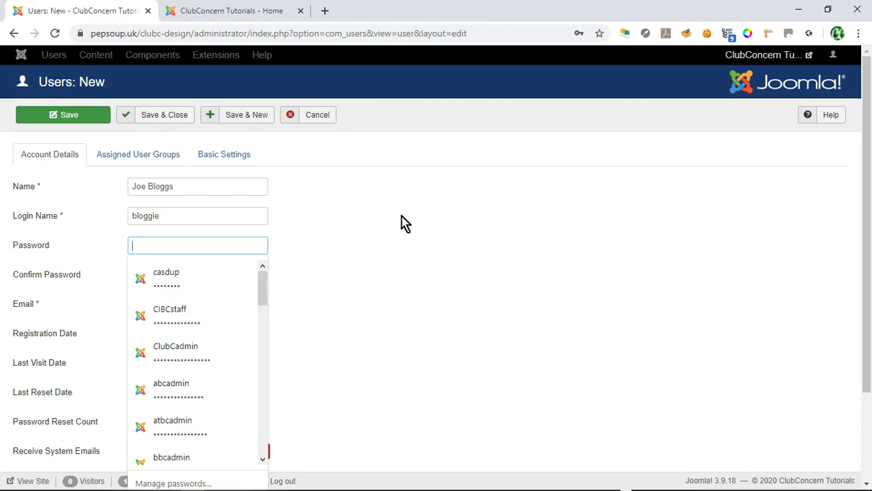
pyautogui.click(397, 216)
pyautogui.write('••••••••')
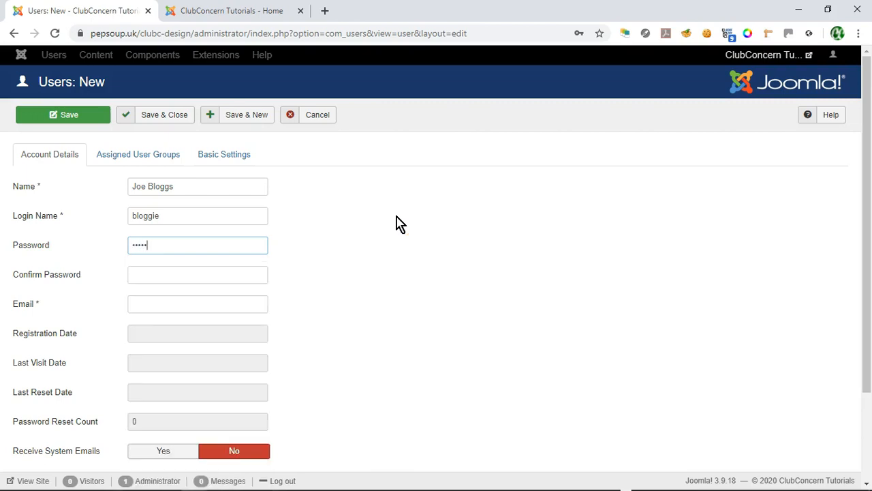
pyautogui.write('•')
# Step: Dismiss Chrome's saved-password suggestions and type the password again in Confirm Password
pyautogui.click(247, 274)
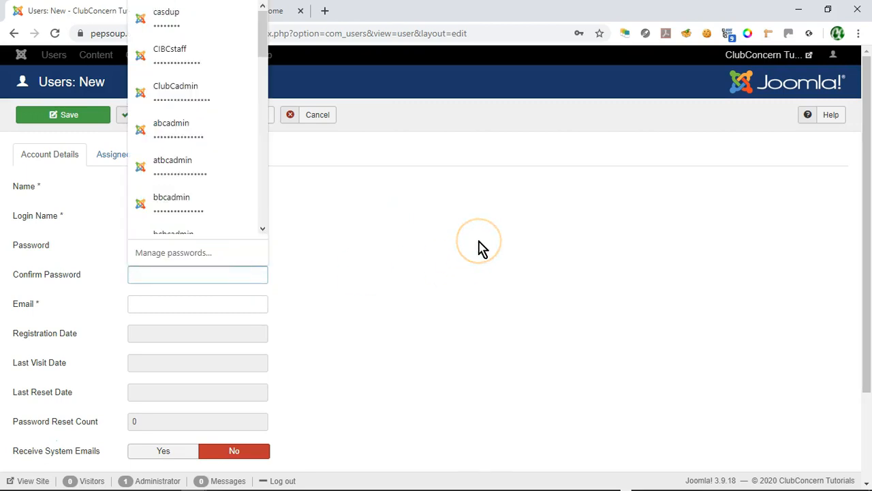
pyautogui.click(425, 247)
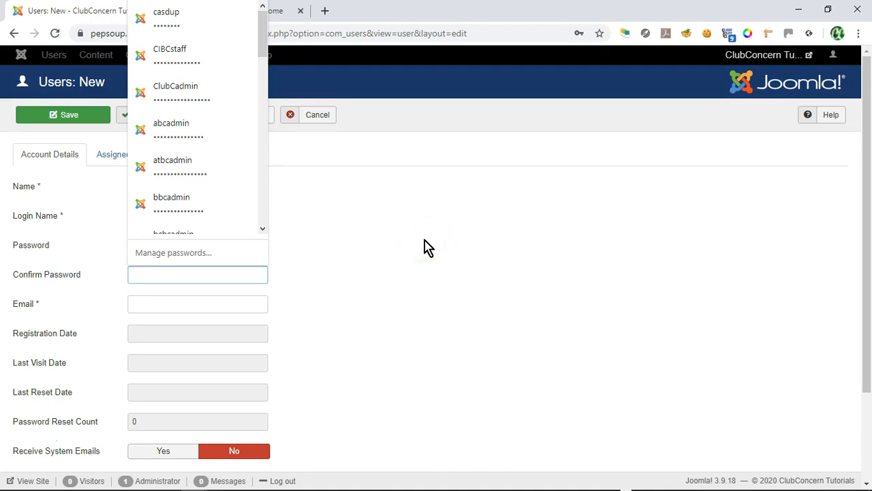
pyautogui.click(389, 231)
pyautogui.moveTo(167, 249); pyautogui.dragTo(123, 243)
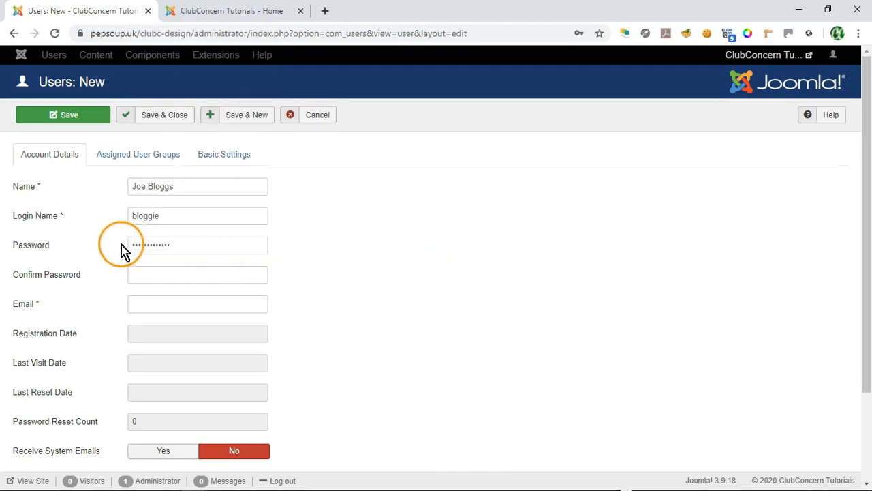
pyautogui.click(183, 274)
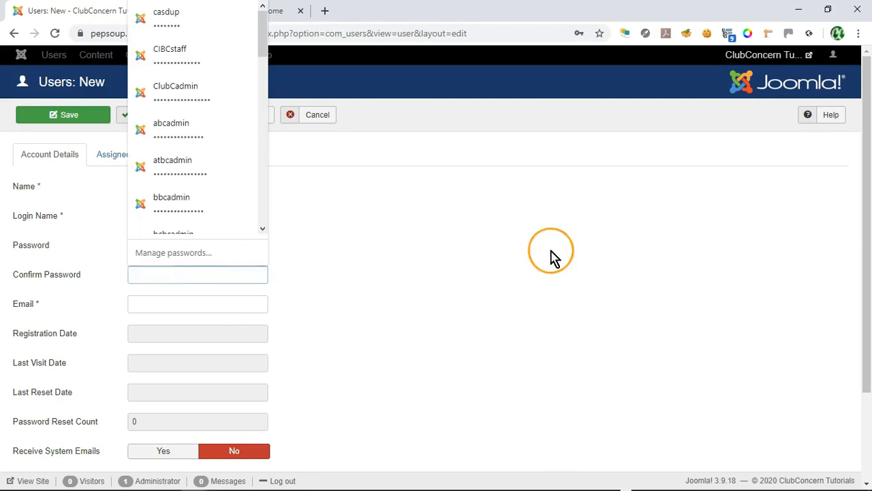
pyautogui.write('passwo')
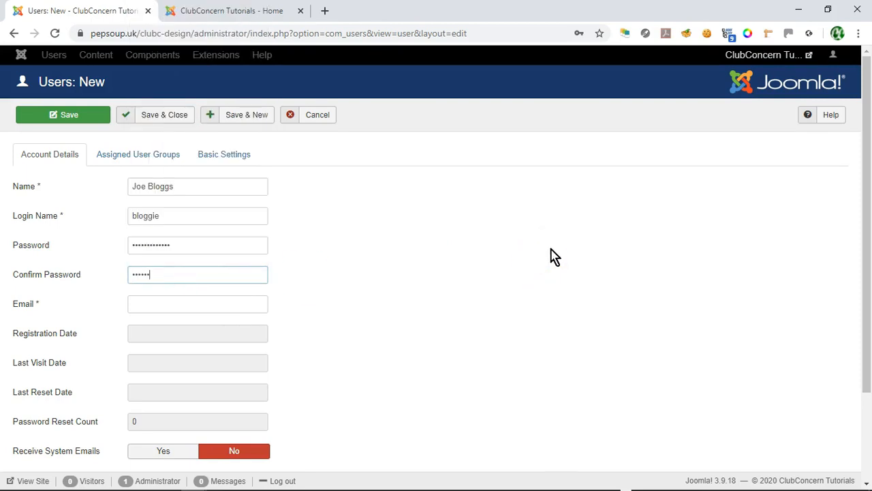
pyautogui.write('rd14')
# Step: Type the user's e-mail address into the Email field and close the autofill list
pyautogui.scroll(-1, 457, 250)
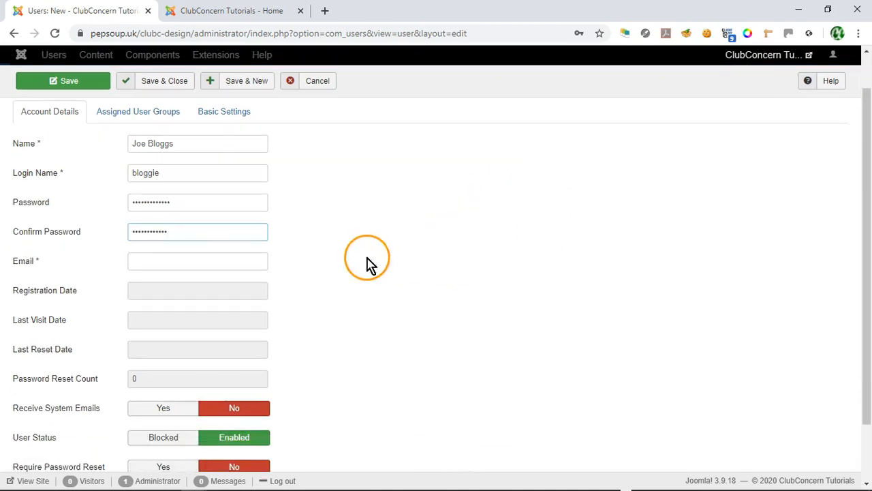
pyautogui.click(176, 261)
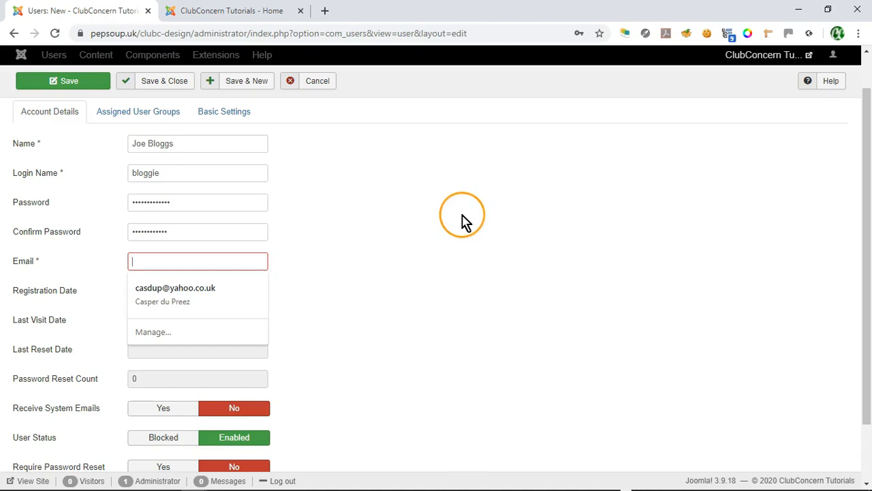
pyautogui.write('joe')
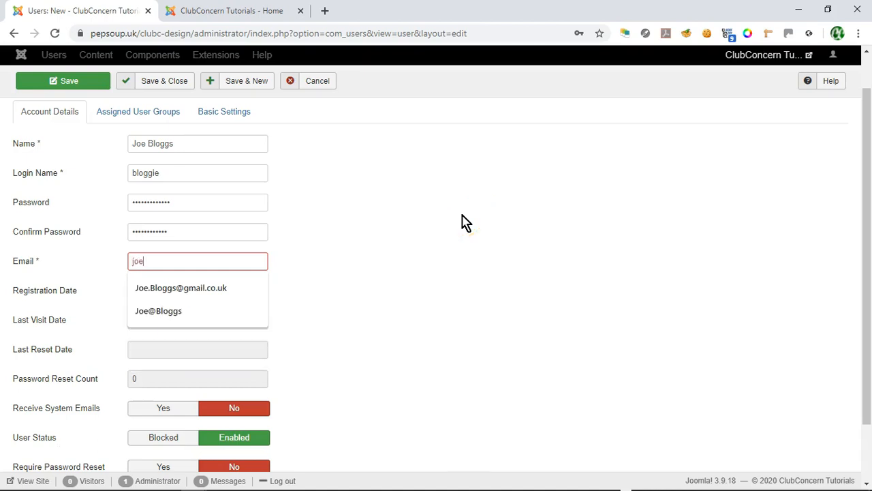
pyautogui.write('@bloggs')
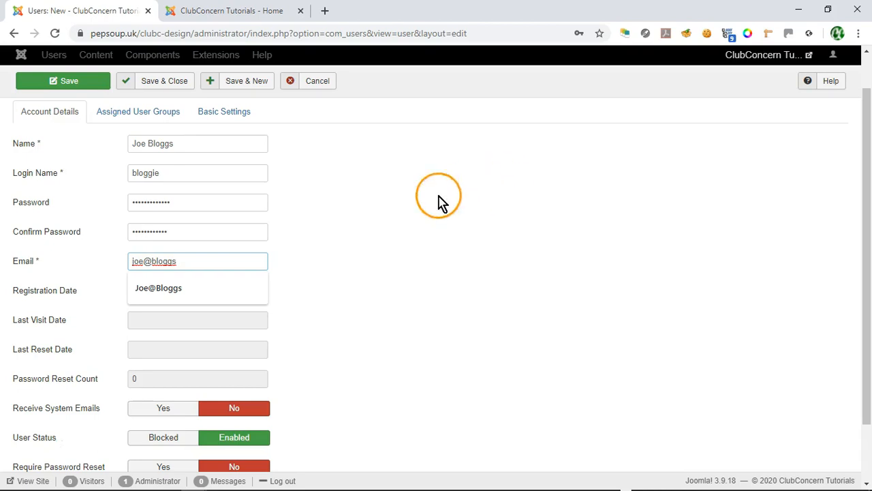
pyautogui.click(373, 230)
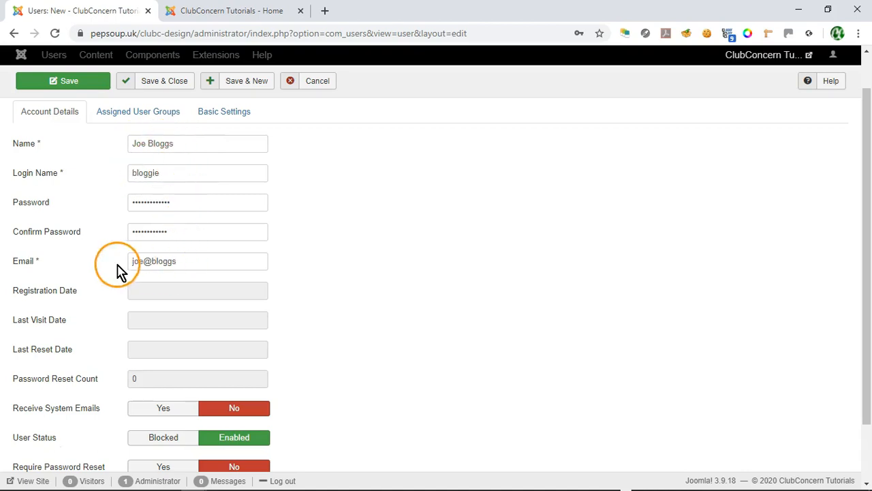
pyautogui.scroll(-1, 315, 271)
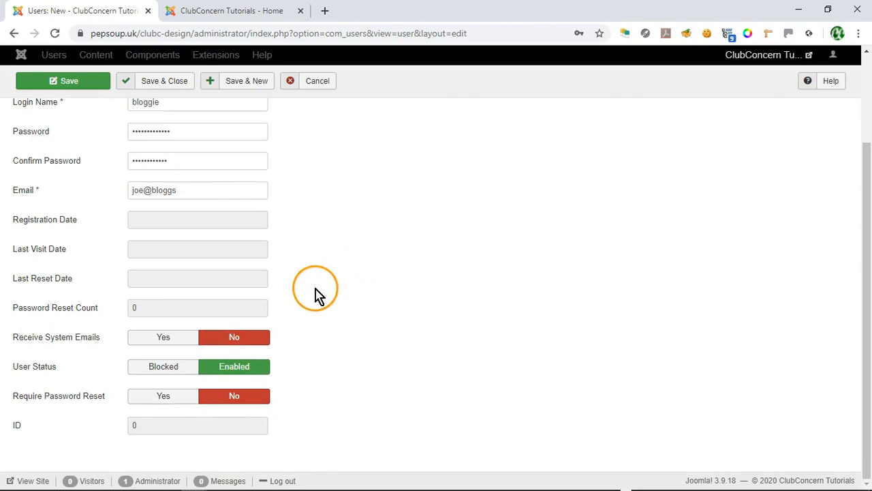
# Step: Set Require Password Reset to Yes and save, which triggers a password-mismatch warning
pyautogui.moveTo(27, 403)
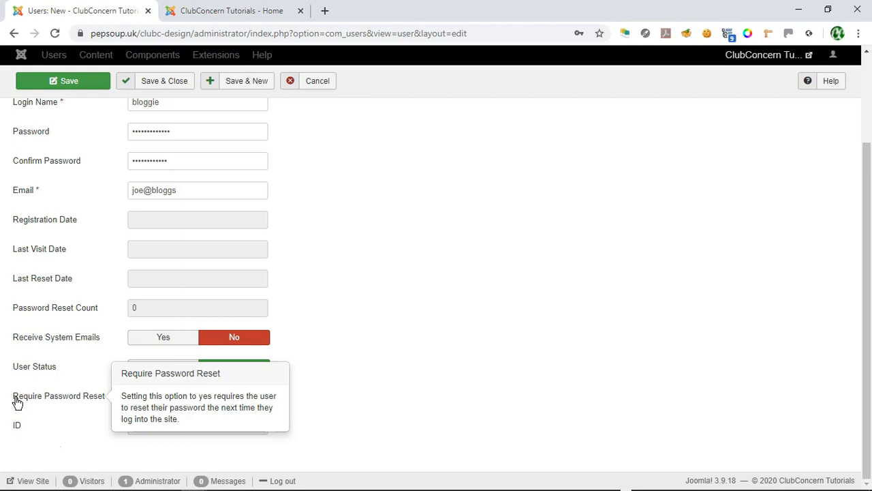
pyautogui.click(27, 403)
pyautogui.click(156, 395)
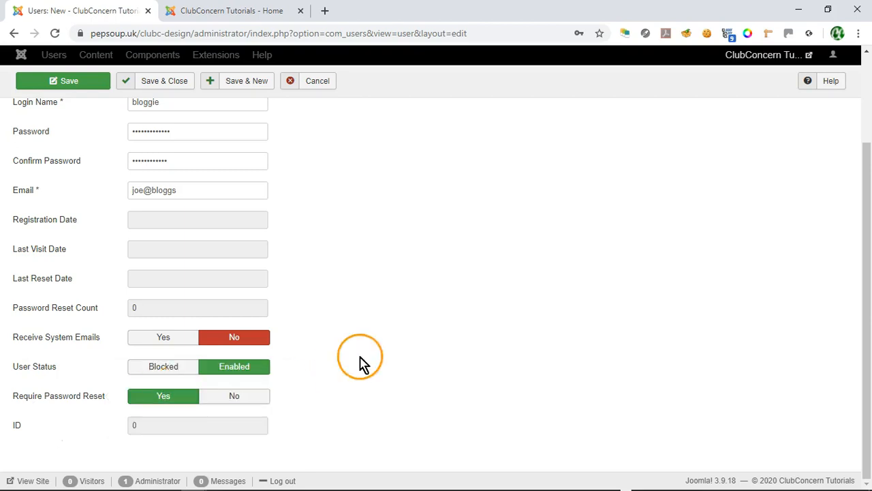
pyautogui.scroll(2, 365, 358)
pyautogui.click(66, 117)
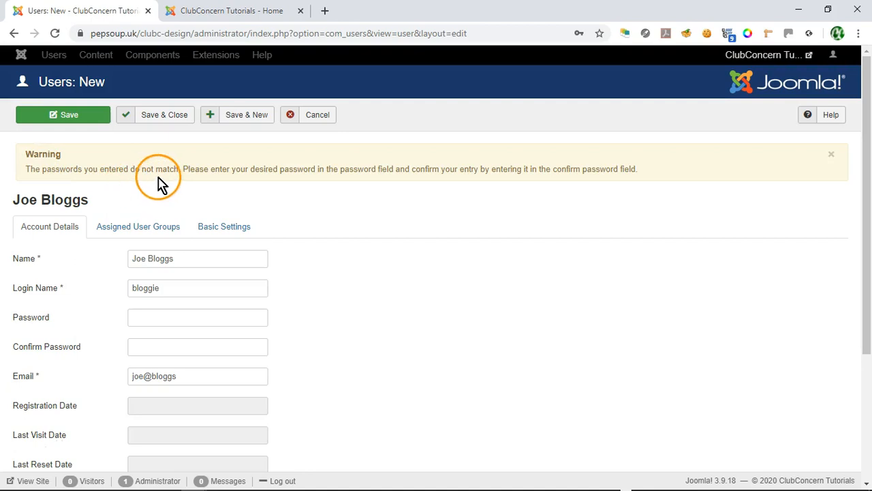
# Step: Re-enter matching Password and Confirm Password values, then Save & Close the user
pyautogui.scroll(-1, 477, 249)
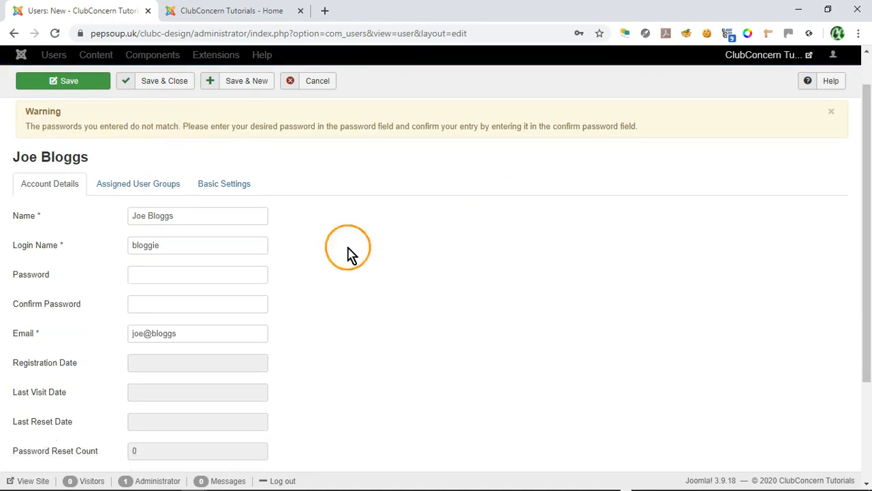
pyautogui.click(187, 274)
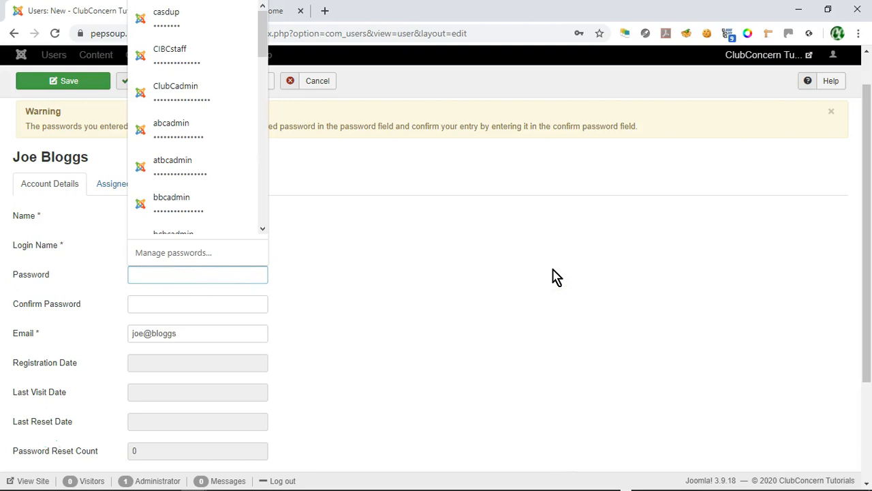
pyautogui.write('p')
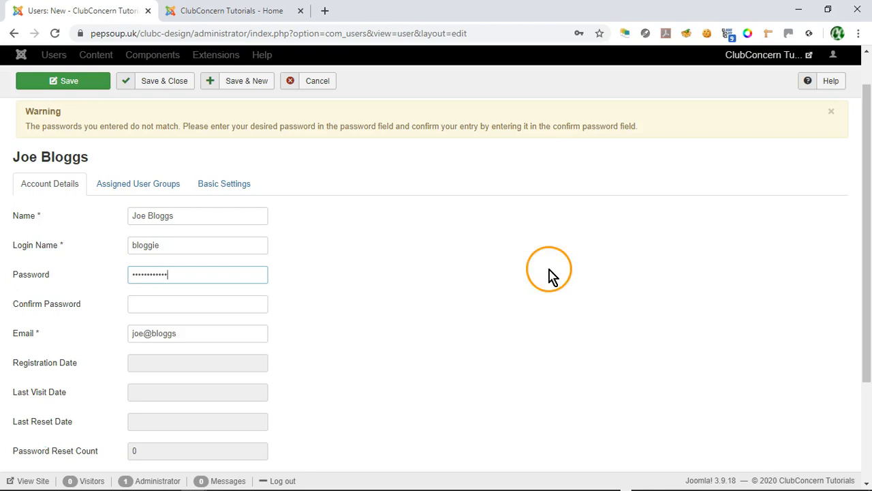
pyautogui.click(194, 304)
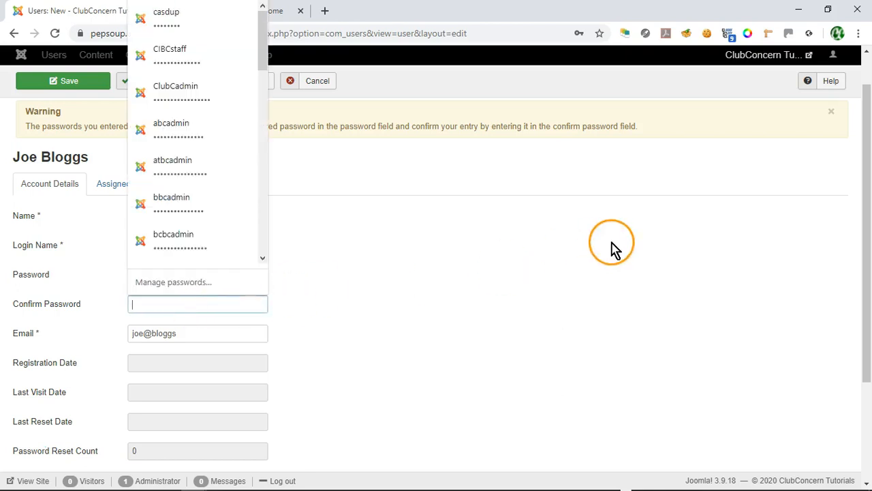
pyautogui.write('pa')
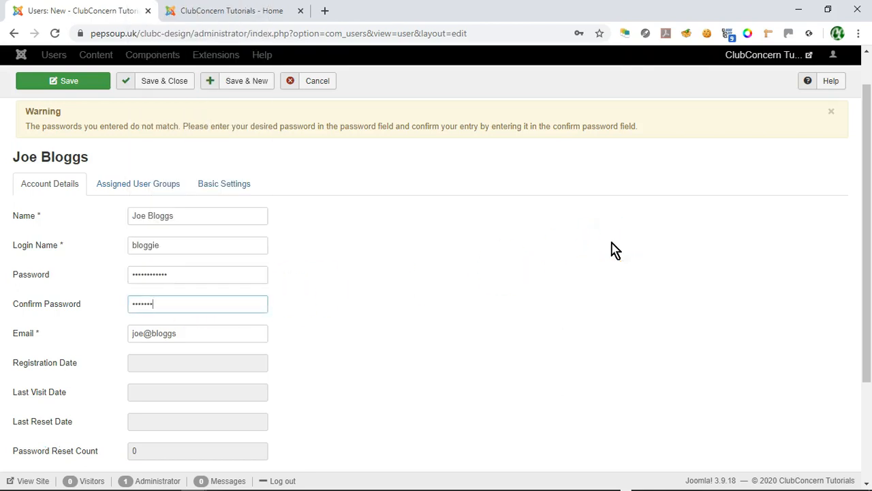
pyautogui.write('**')
pyautogui.scroll(-2, 452, 318)
pyautogui.click(452, 318)
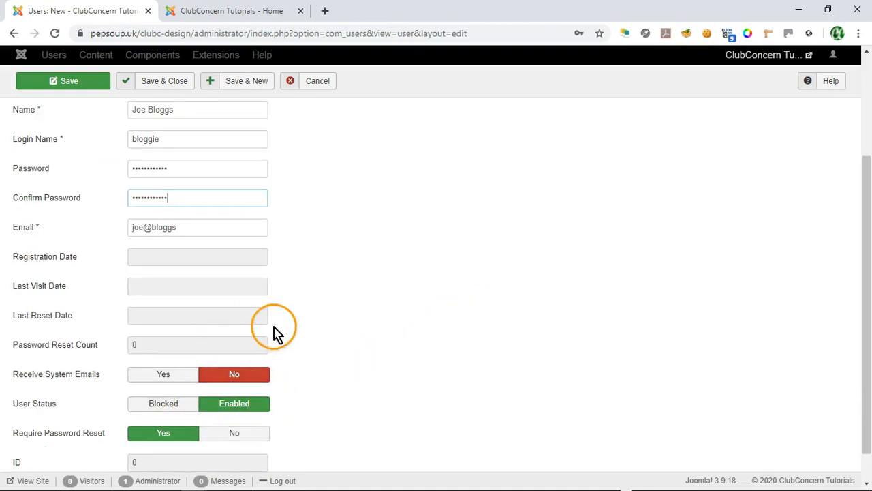
pyautogui.scroll(-1, 341, 328)
pyautogui.scroll(3, 349, 341)
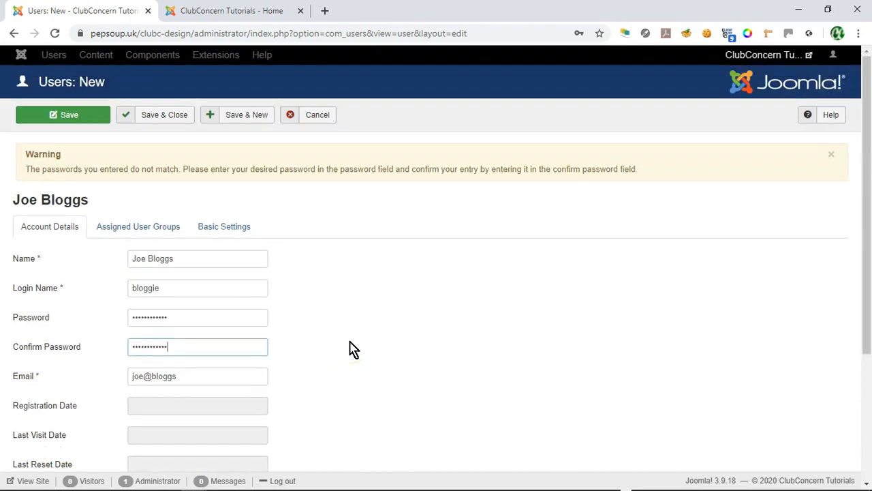
pyautogui.click(163, 117)
# Step: Scroll the Users list to check the new user's Password Reset Required badge
pyautogui.scroll(-3, 131, 295)
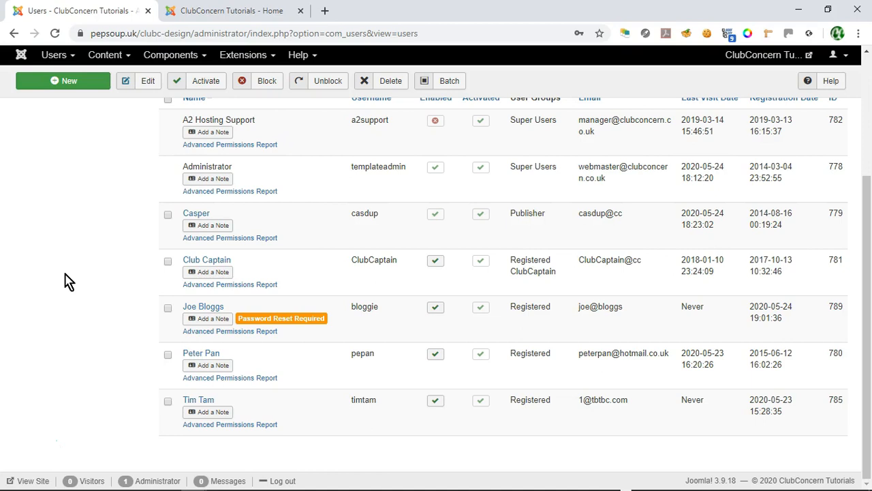
pyautogui.scroll(1, 82, 312)
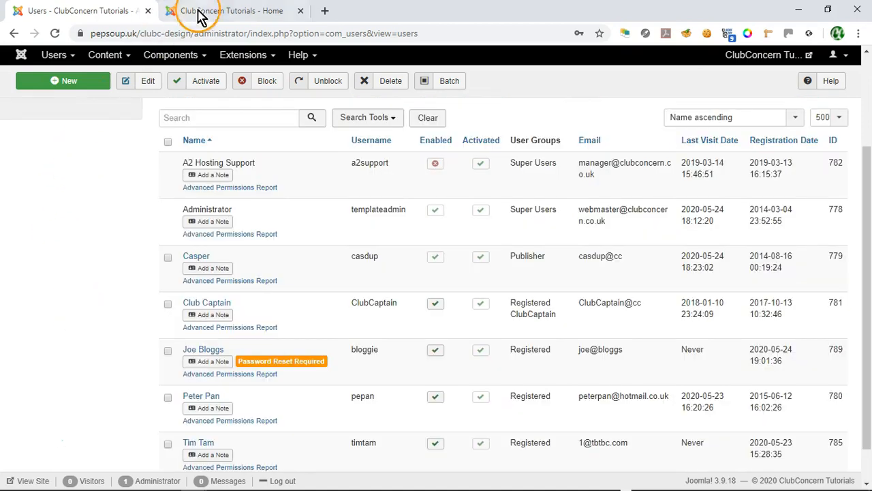
# Step: Replace the saved login with the new user's username and password and log in
pyautogui.click(242, 17)
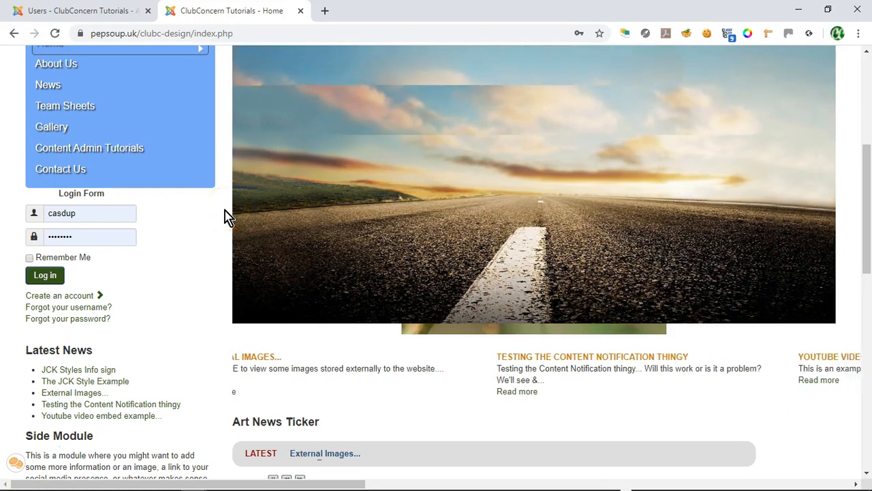
pyautogui.click(116, 213)
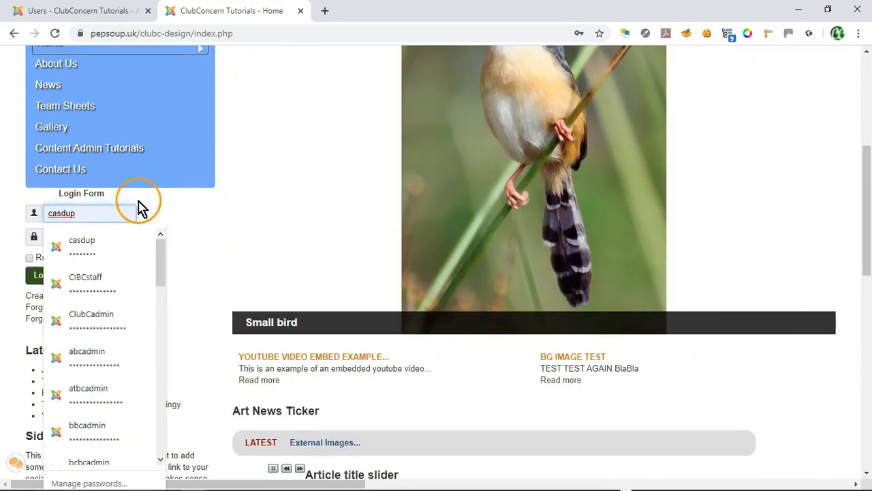
pyautogui.press('BackSpace')
pyautogui.press('BackSpace')
pyautogui.press('BackSpace')
pyautogui.press('BackSpace')
pyautogui.press('BackSpace')
pyautogui.press('BackSpace')
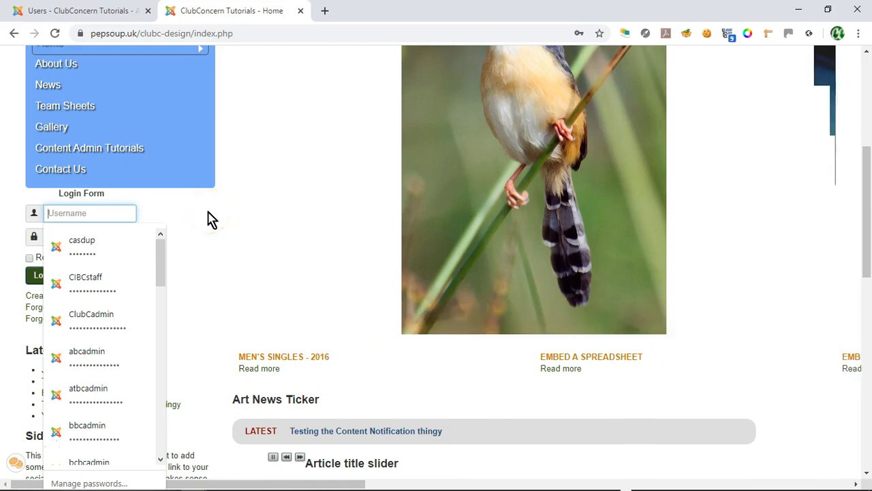
pyautogui.write('bloggie')
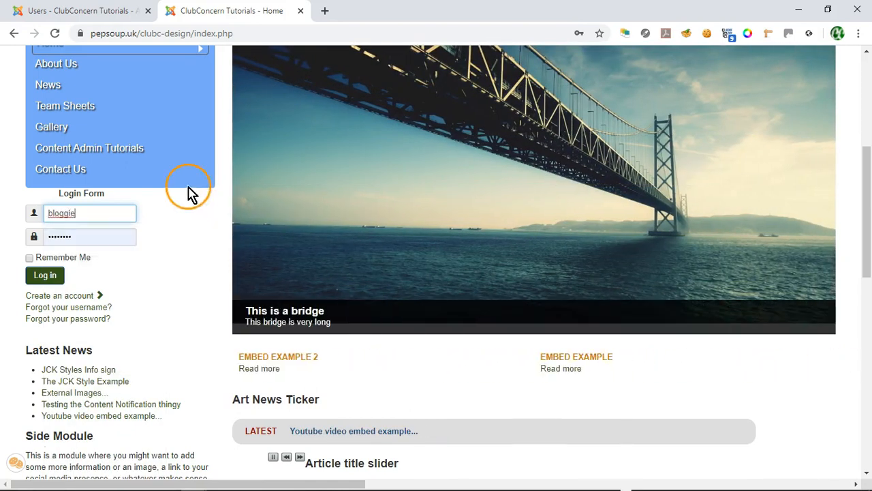
pyautogui.doubleClick(94, 237)
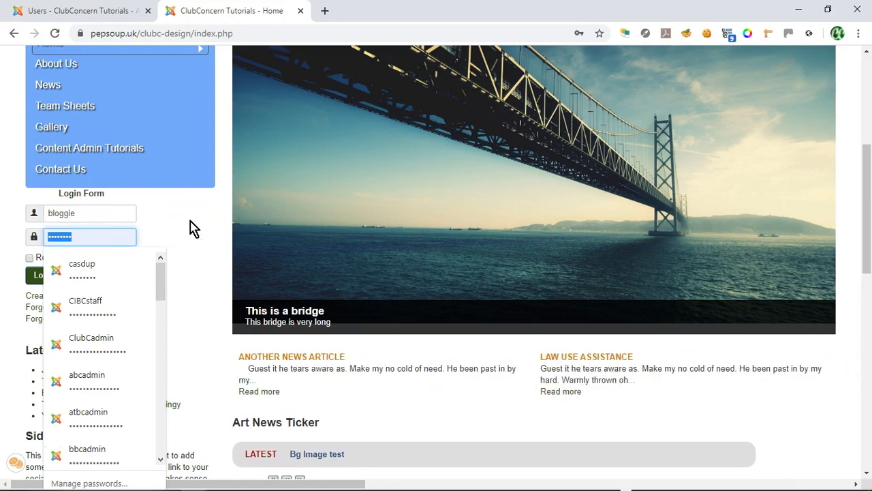
pyautogui.write('••••')
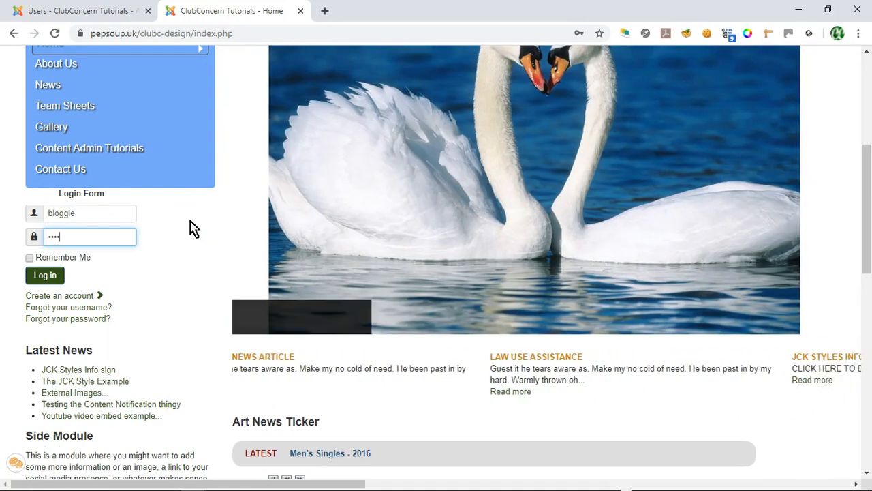
pyautogui.write('••••')
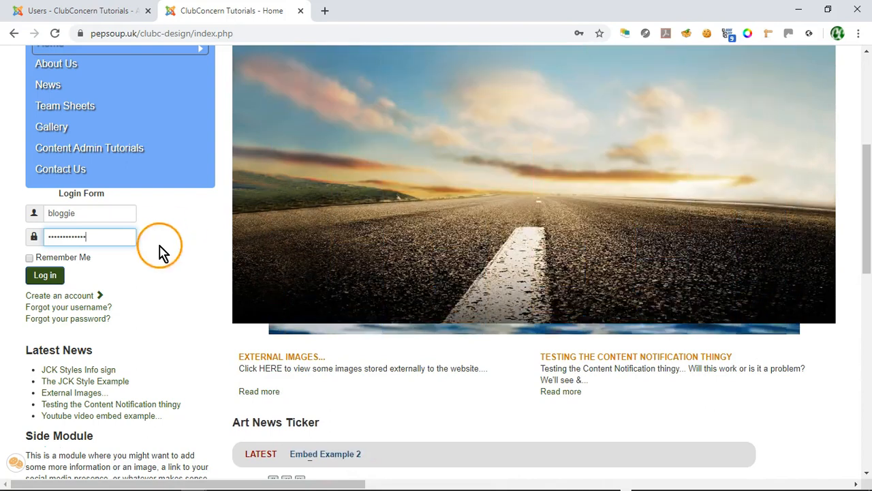
pyautogui.click(45, 276)
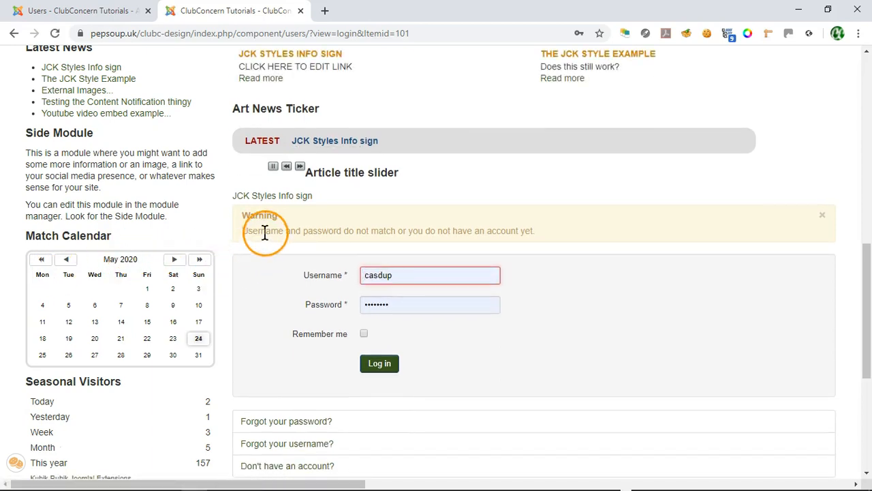
# Step: Highlight the login warning, then select the username in the login form
pyautogui.moveTo(244, 215); pyautogui.dragTo(554, 242)
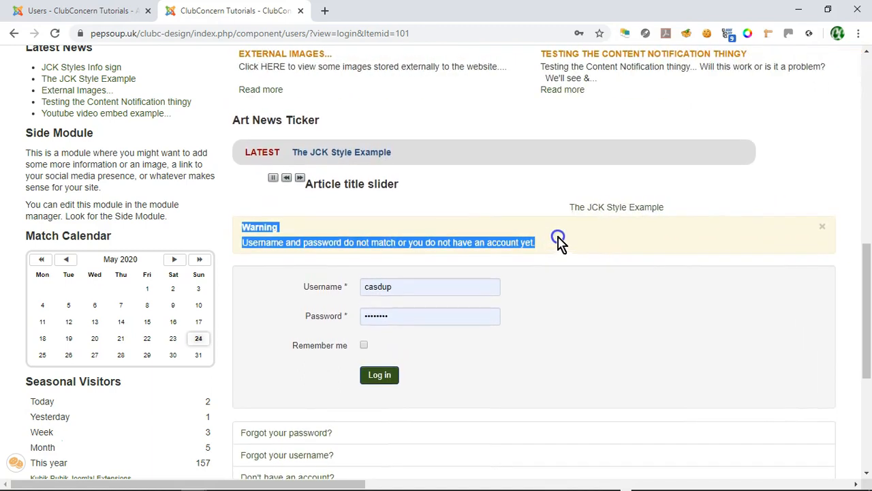
pyautogui.scroll(-1, 627, 249)
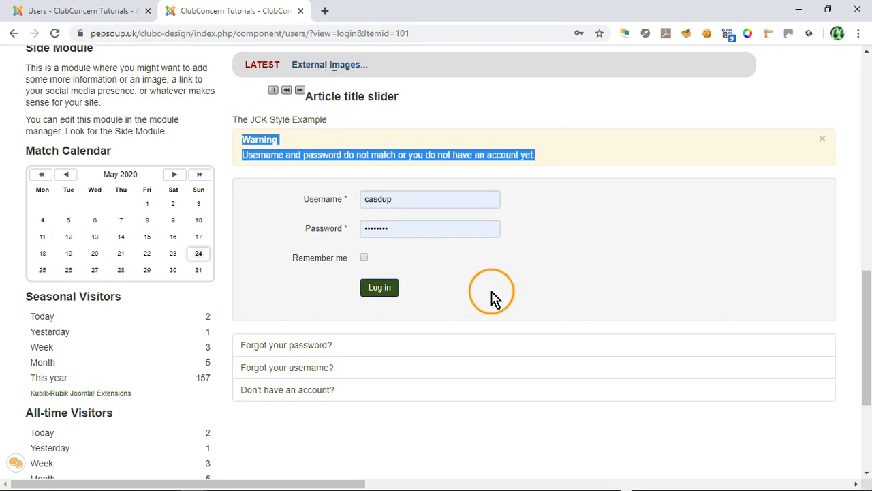
pyautogui.doubleClick(421, 195)
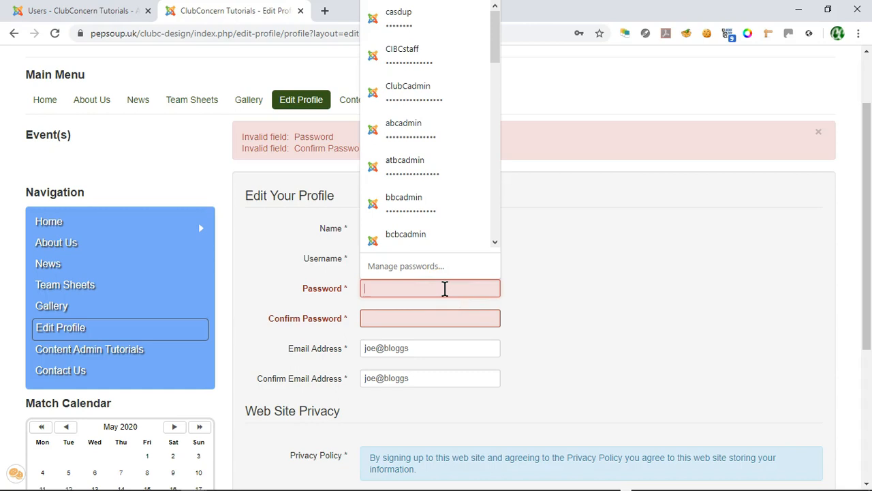
# Step: Type a password into Password and Confirm Password and submit the profile
pyautogui.write('••')
pyautogui.click(460, 290)
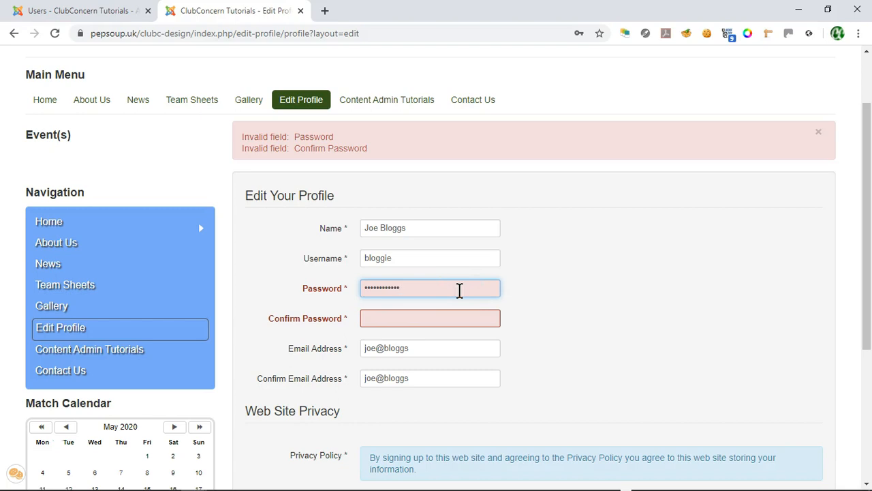
pyautogui.click(403, 320)
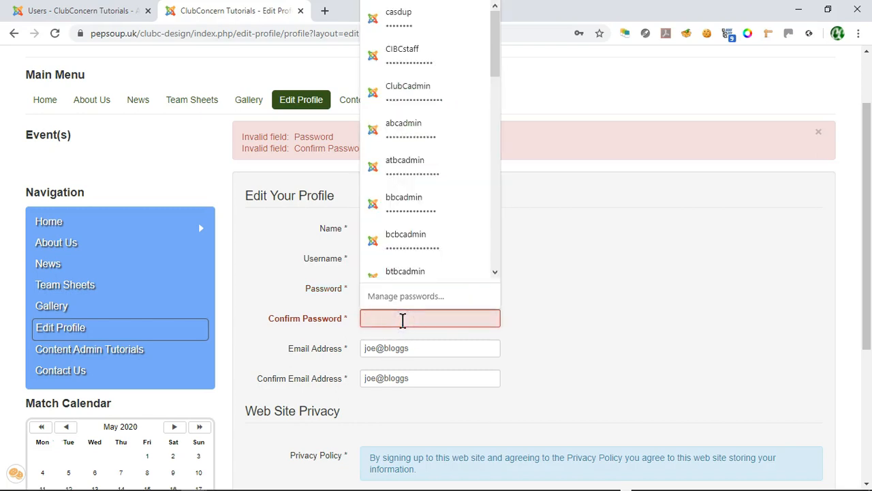
pyautogui.write('•')
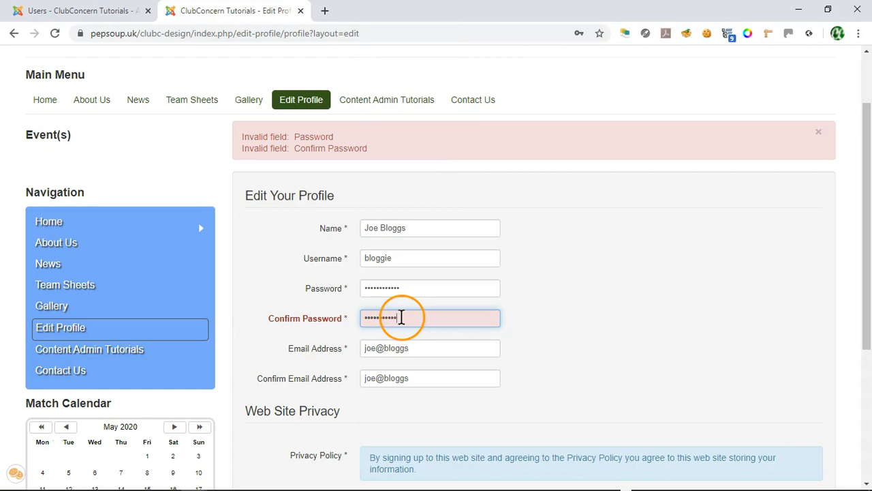
pyautogui.scroll(-2, 613, 336)
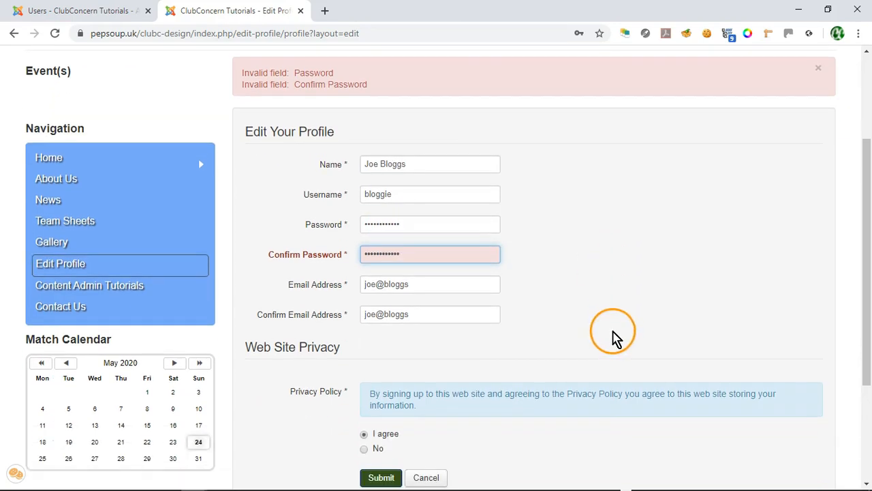
pyautogui.click(378, 417)
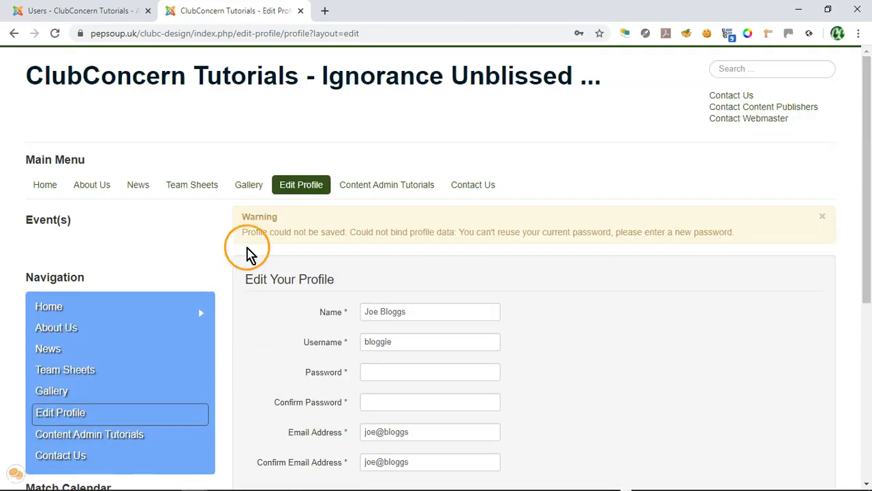
# Step: Highlight the save-failure warning and try leaving the profile for the Home and News pages
pyautogui.moveTo(452, 247); pyautogui.dragTo(671, 279)
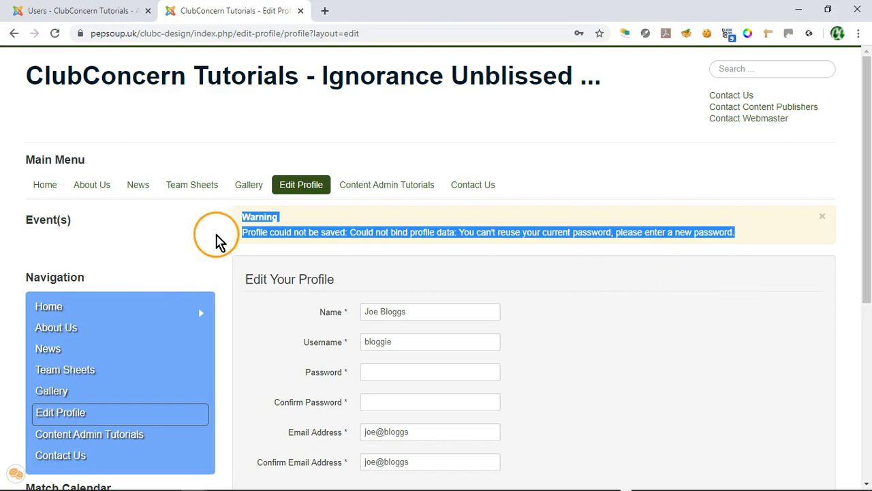
pyautogui.click(222, 224)
pyautogui.scroll(-1, 319, 293)
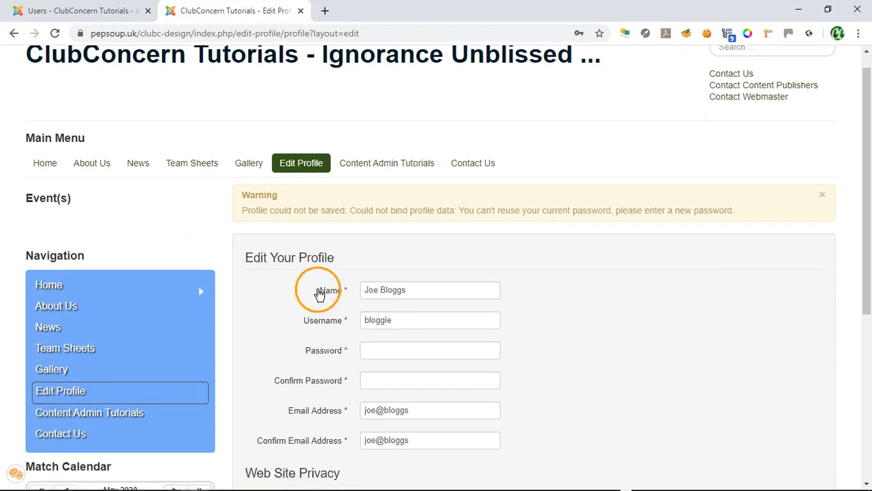
pyautogui.click(49, 224)
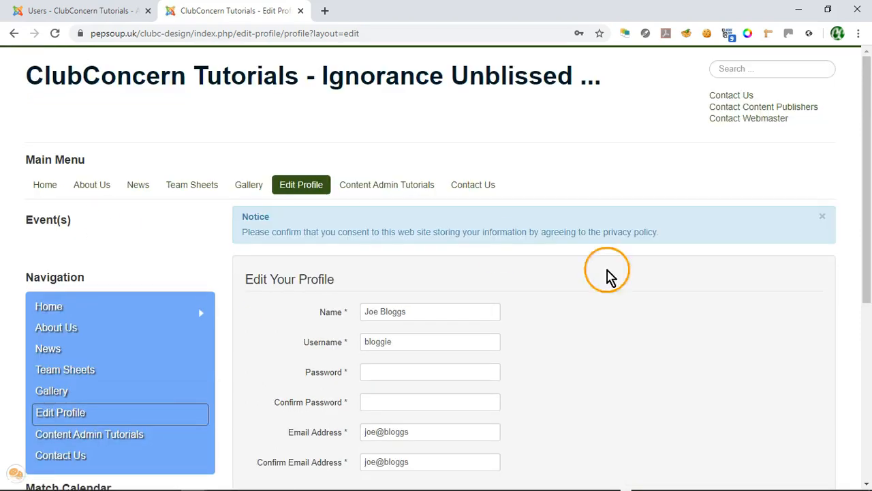
pyautogui.scroll(-2, 639, 288)
pyautogui.click(49, 245)
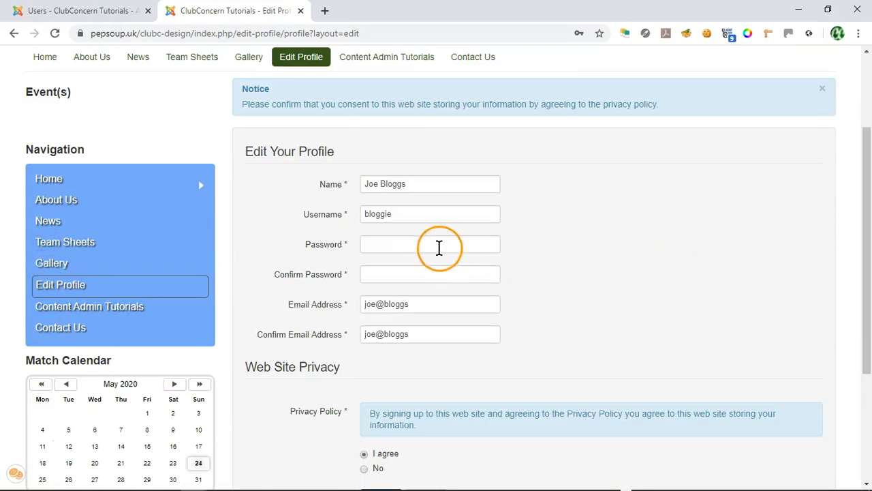
# Step: Enter a new password in Password and Confirm Password and submit the profile
pyautogui.click(433, 245)
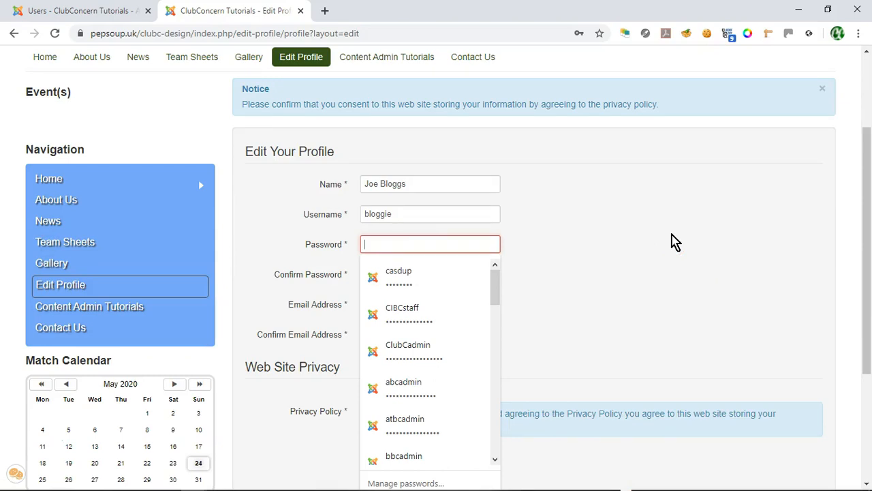
pyautogui.write('•••••')
pyautogui.click(399, 274)
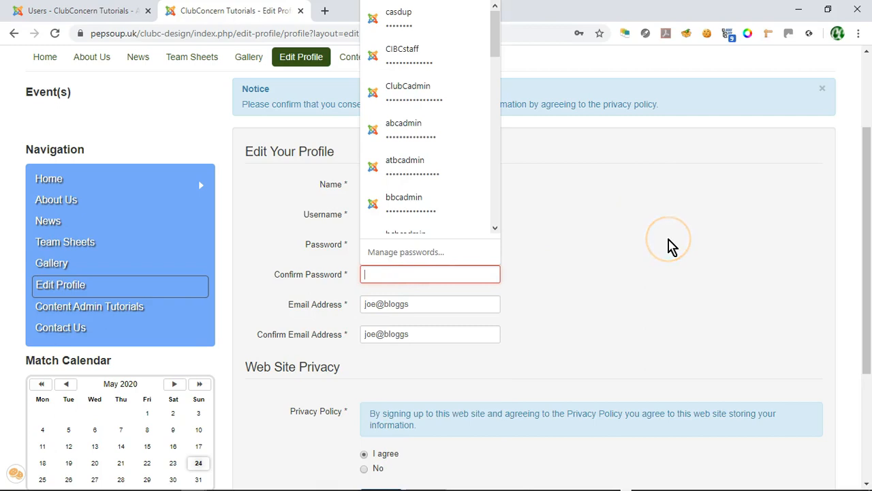
pyautogui.write('•')
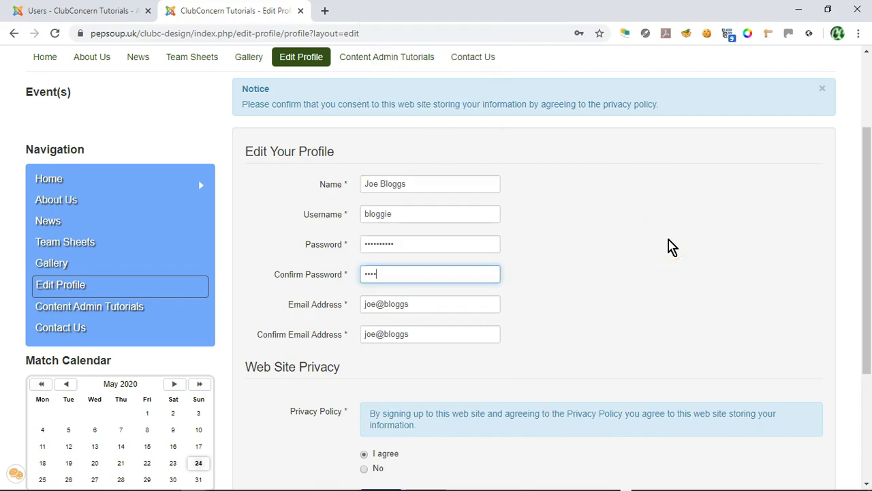
pyautogui.scroll(-3, 265, 382)
pyautogui.click(386, 391)
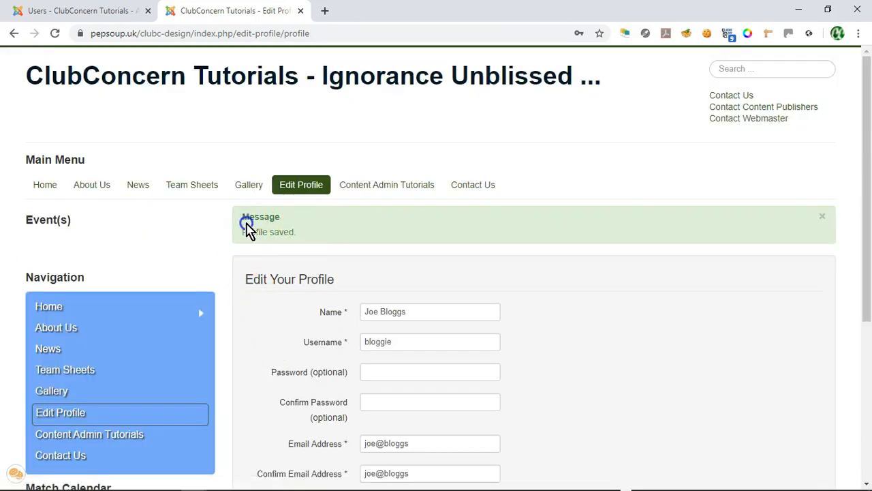
# Step: Select the Profile saved confirmation and navigate to the Gallery page
pyautogui.moveTo(247, 224); pyautogui.dragTo(306, 232)
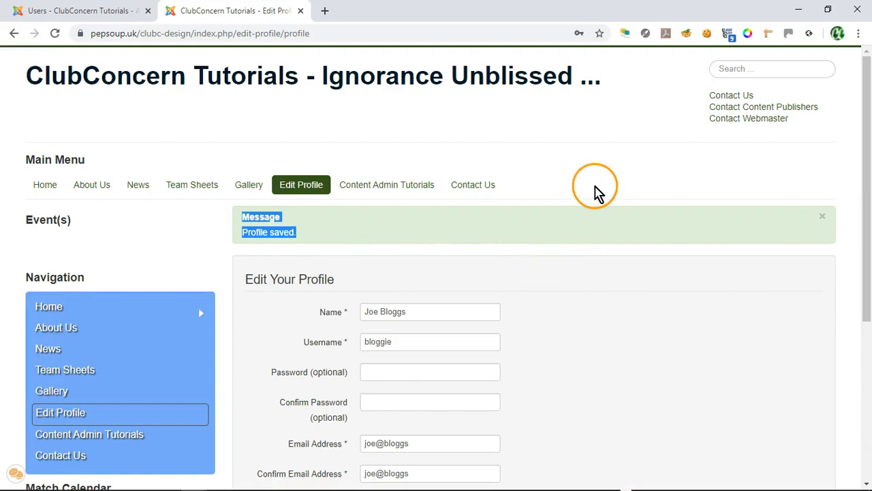
pyautogui.click(595, 185)
pyautogui.scroll(-2, 595, 185)
pyautogui.click(56, 222)
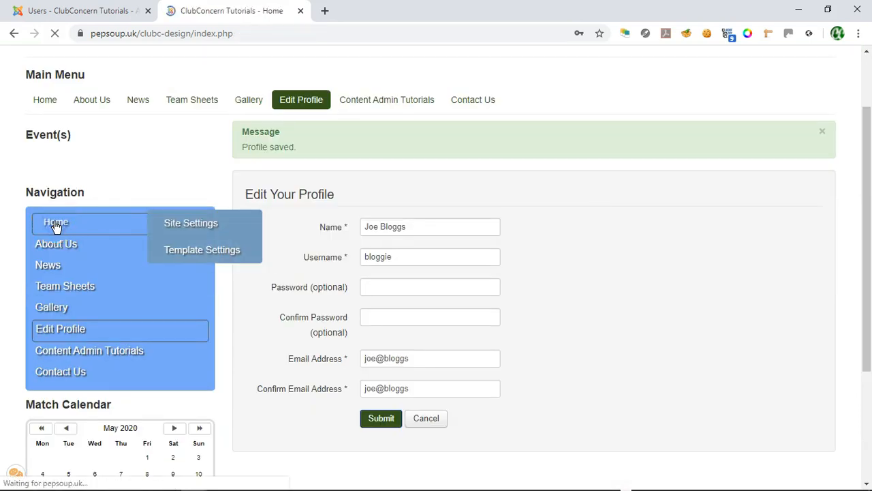
pyautogui.scroll(-2, 204, 231)
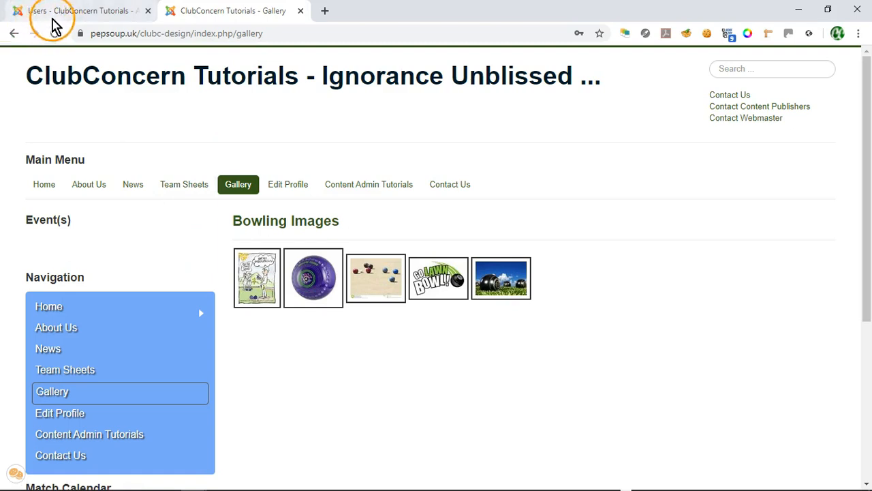
# Step: Return to the administrator's Users tab and scroll the list down to the new user's row
pyautogui.click(88, 17)
pyautogui.scroll(-1, 134, 255)
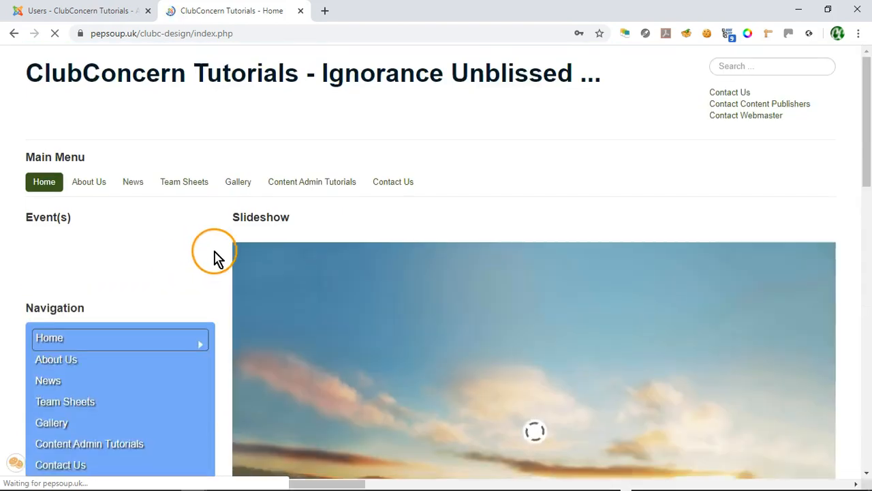
pyautogui.scroll(-4, 218, 270)
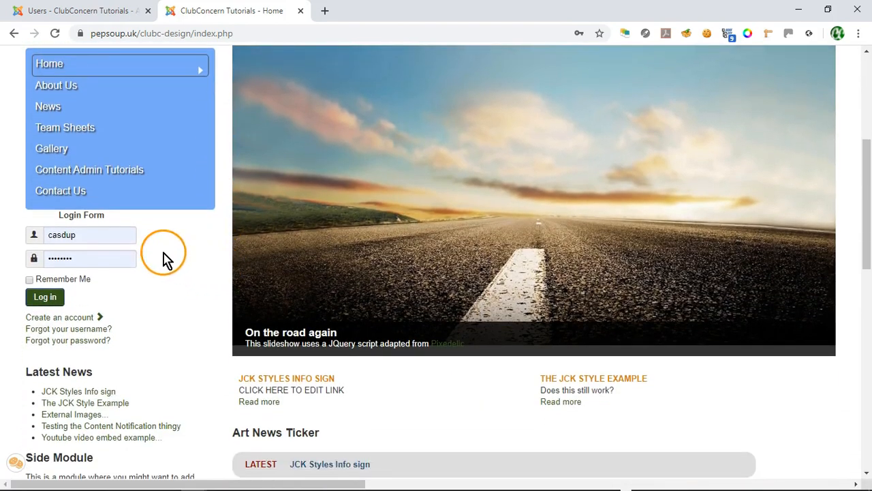
# Step: Replace the prefilled Login Form credentials with the new user's username and password
pyautogui.doubleClick(83, 233)
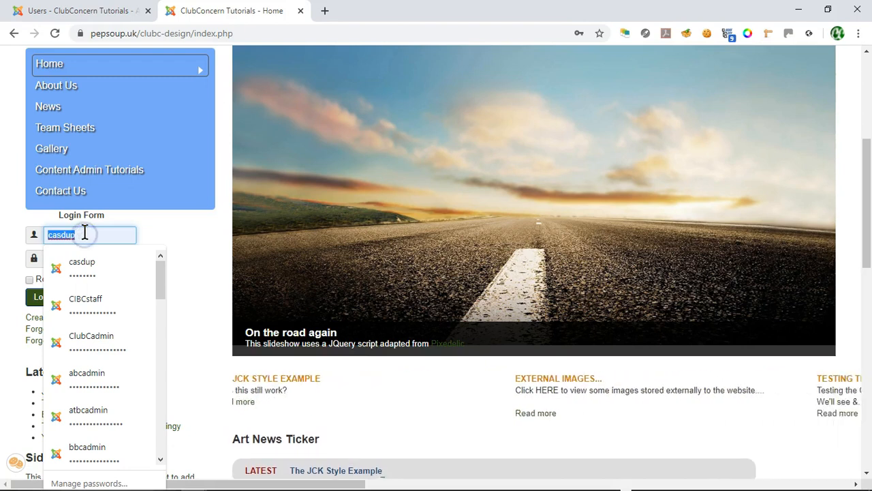
pyautogui.write('bloggie')
pyautogui.click(84, 238)
pyautogui.doubleClick(80, 257)
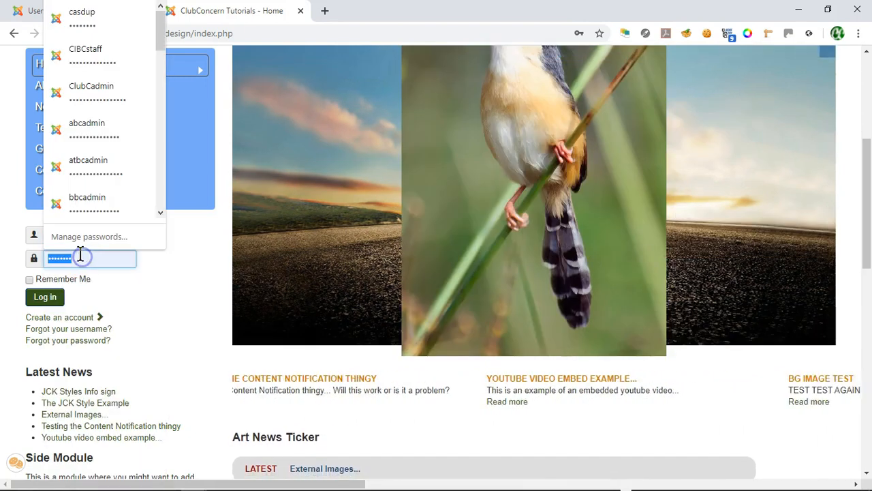
pyautogui.press('BackSpace')
pyautogui.write('bloggie')
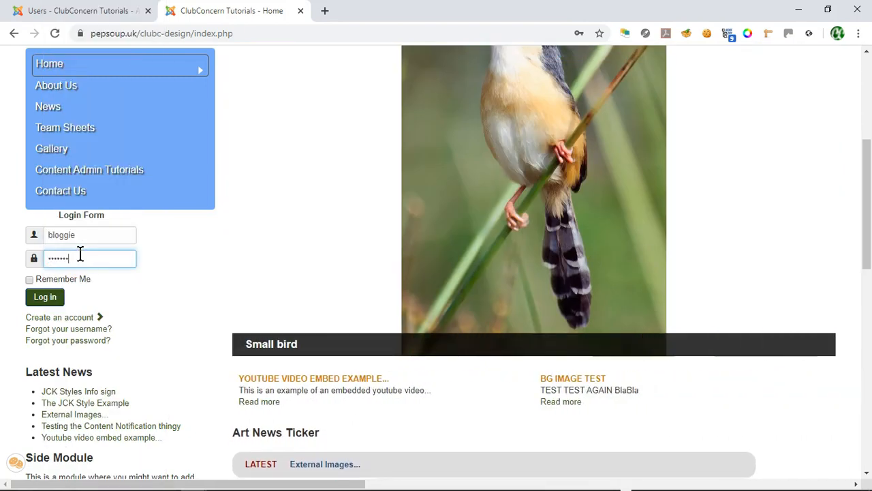
# Step: Submit the login and select the resulting 'Username and password do not match' warning
pyautogui.click(45, 298)
pyautogui.tripleClick(578, 172)
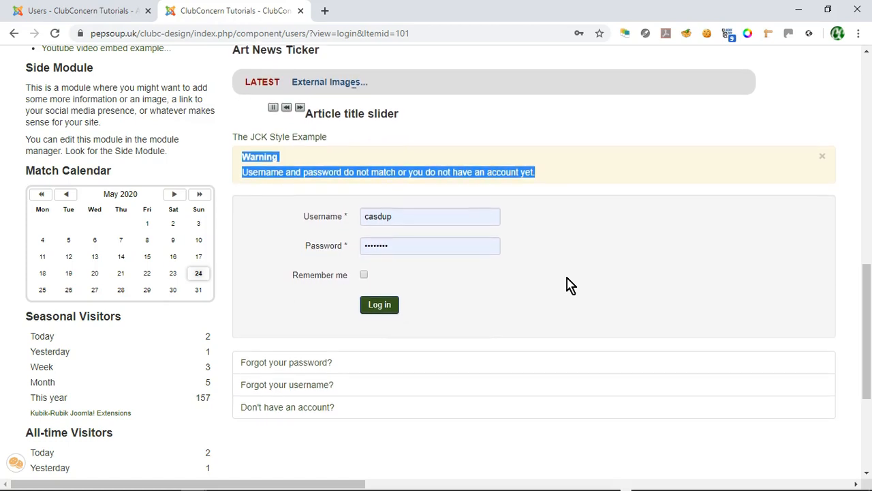
pyautogui.click(567, 287)
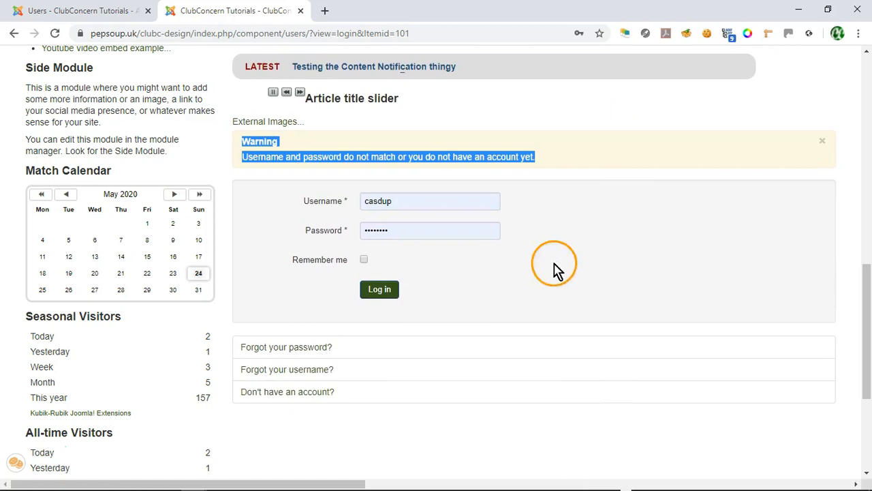
# Step: Scroll back up the failed-login page, then return to the administrator's Users list
pyautogui.scroll(3, 227, 219)
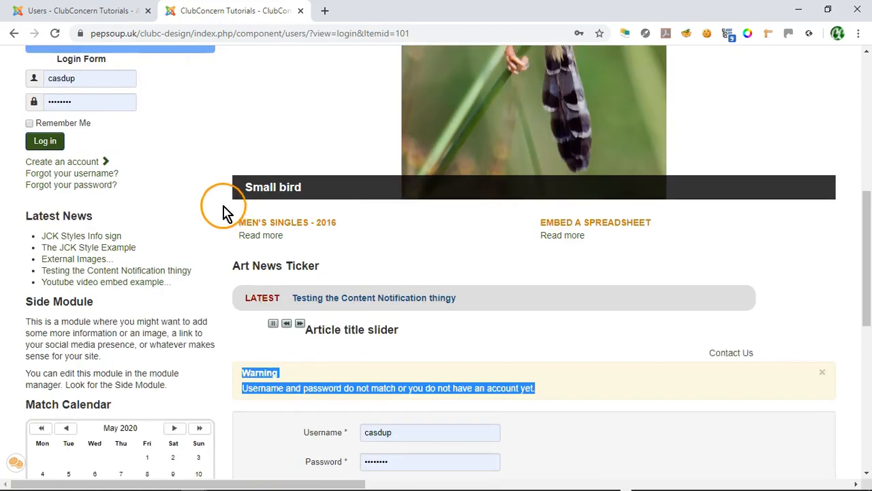
pyautogui.scroll(2, 156, 82)
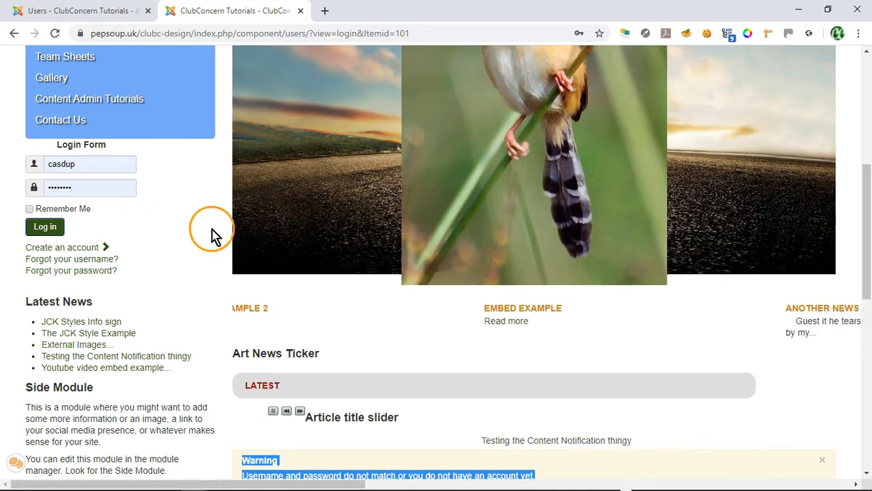
pyautogui.scroll(3, 221, 208)
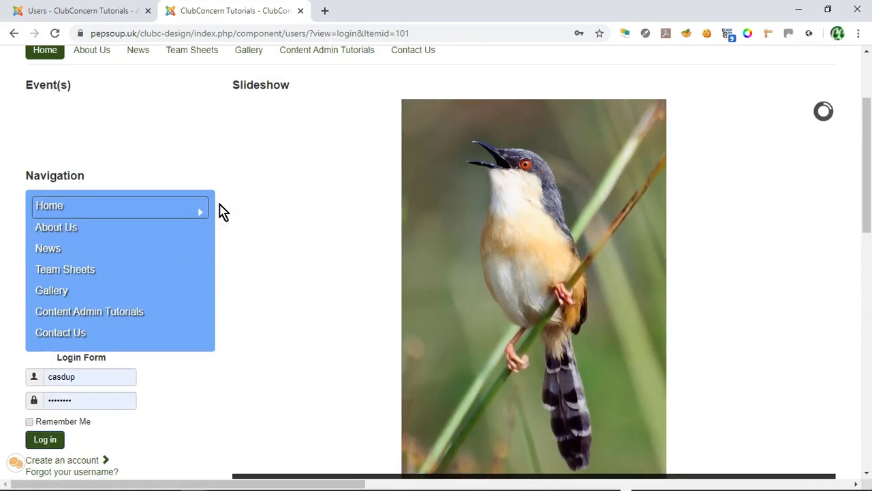
pyautogui.scroll(1, 184, 136)
pyautogui.click(87, 10)
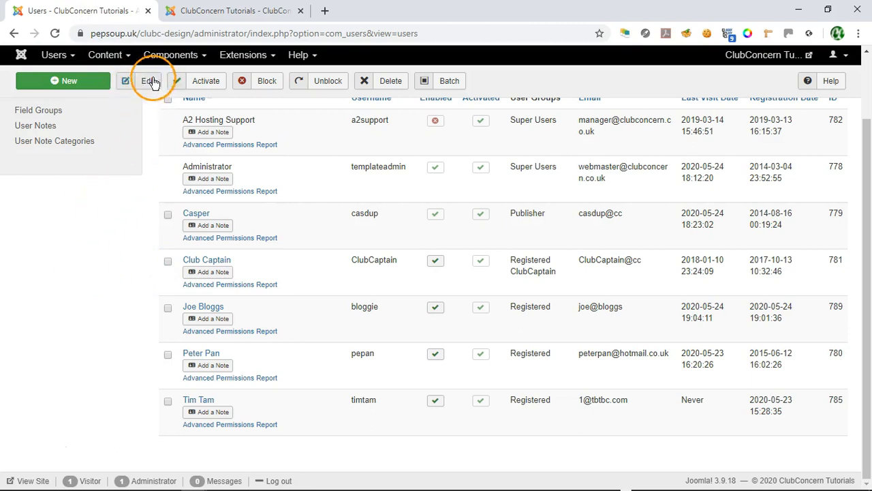
# Step: Tick the new user's row, open it with Edit, then close the form unchanged
pyautogui.click(167, 310)
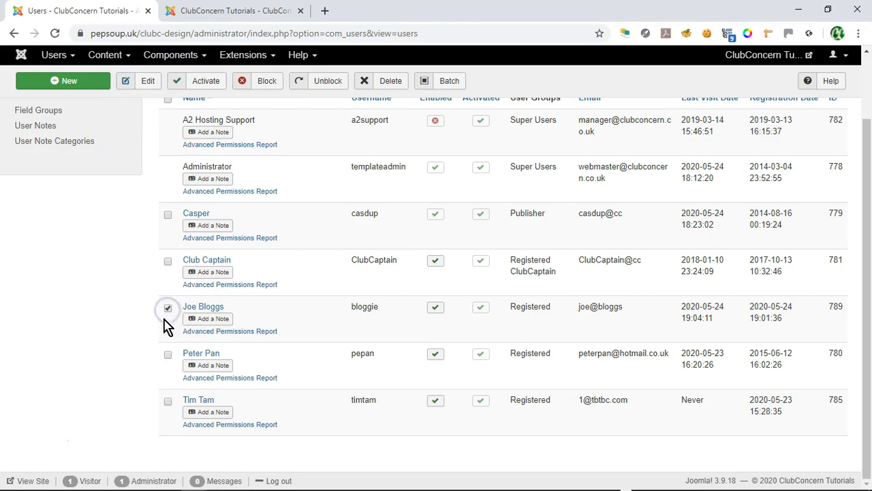
pyautogui.click(148, 83)
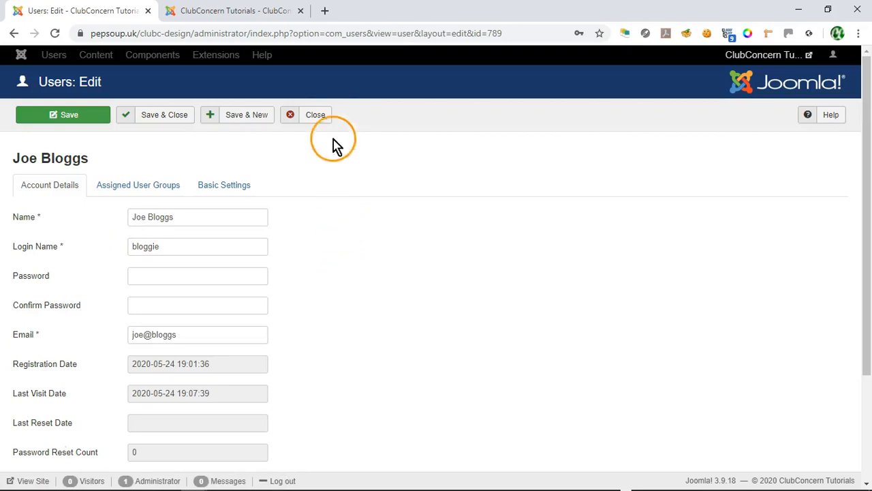
pyautogui.click(316, 114)
pyautogui.scroll(-2, 107, 321)
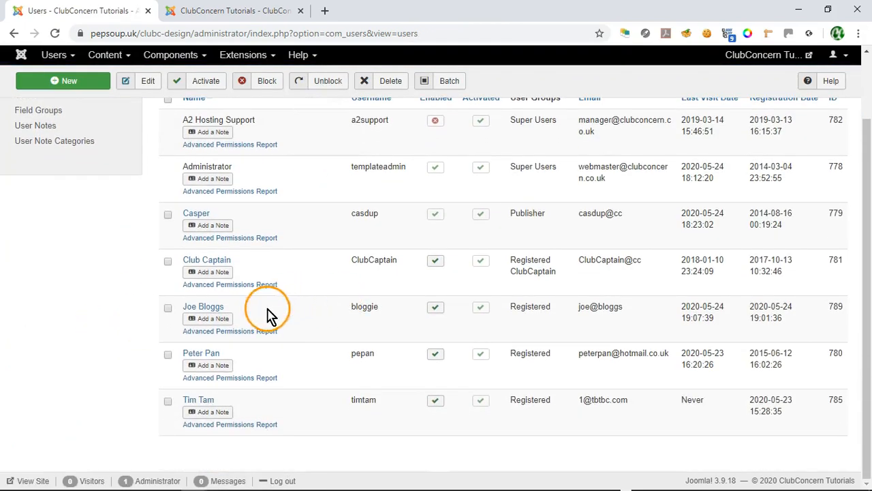
# Step: Reopen the new user's account and enter a new password in Password and Confirm Password
pyautogui.click(206, 308)
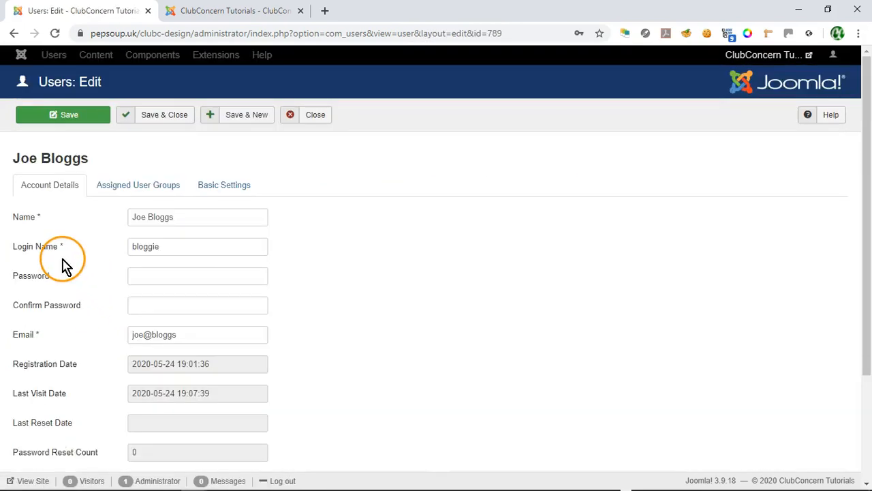
pyautogui.scroll(-1, 306, 232)
pyautogui.scroll(1, 357, 218)
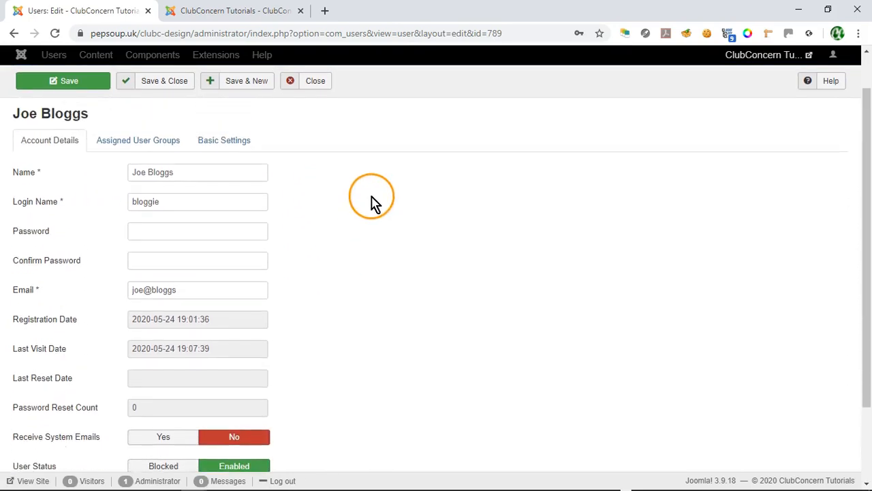
pyautogui.click(198, 231)
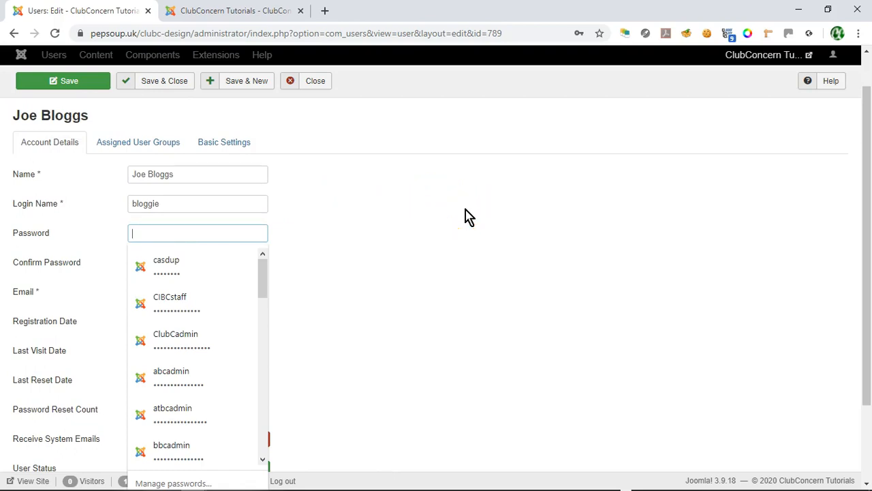
pyautogui.write('••')
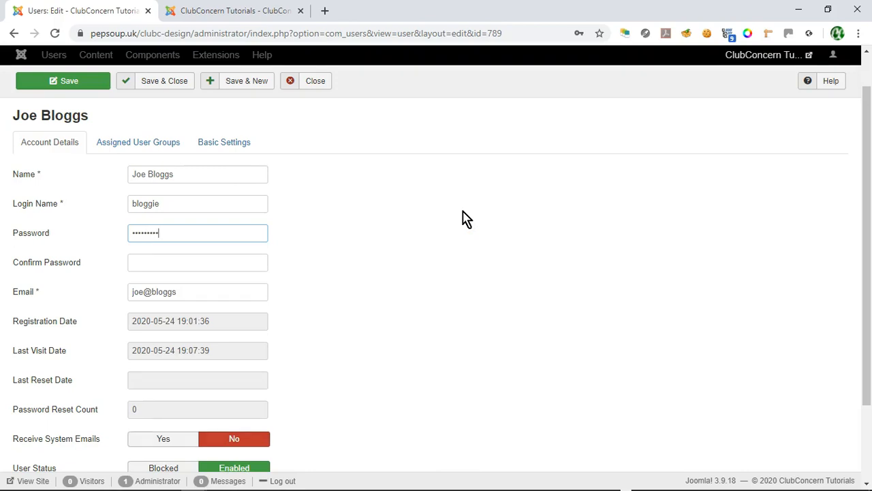
pyautogui.click(175, 262)
pyautogui.write('••')
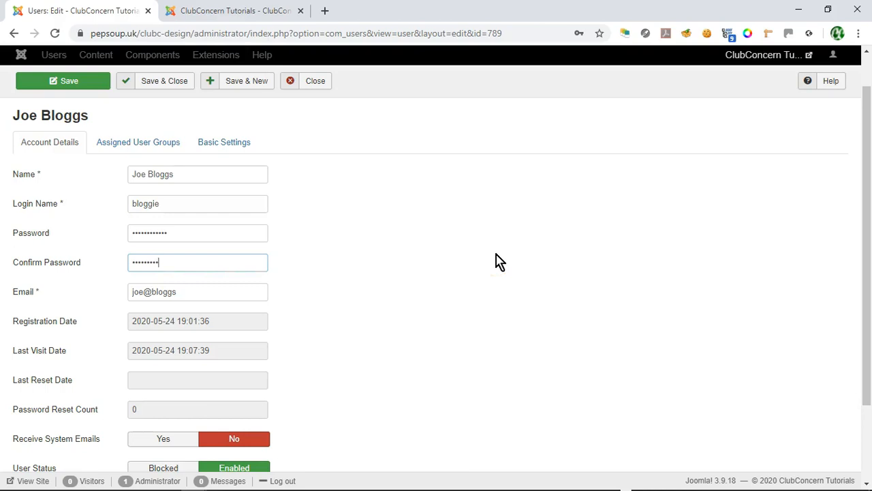
# Step: Set Require Password Reset to Yes and Save & Close the account
pyautogui.scroll(-2, 496, 261)
pyautogui.click(161, 401)
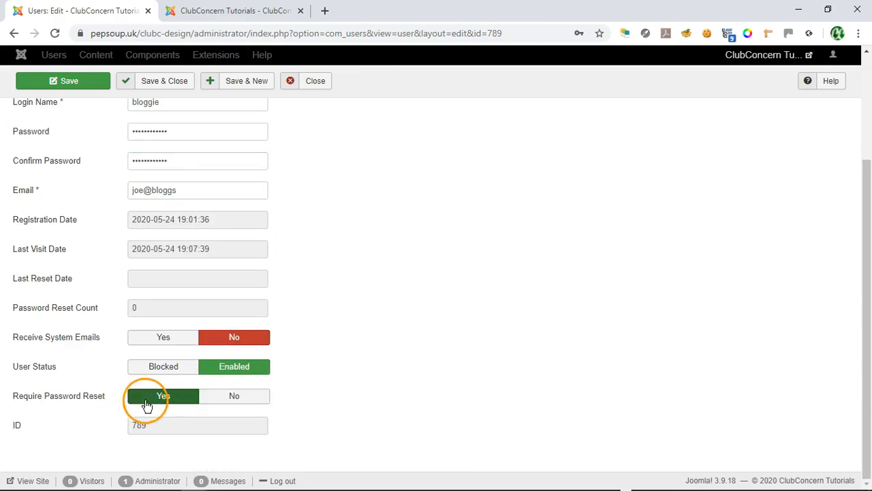
pyautogui.scroll(2, 379, 293)
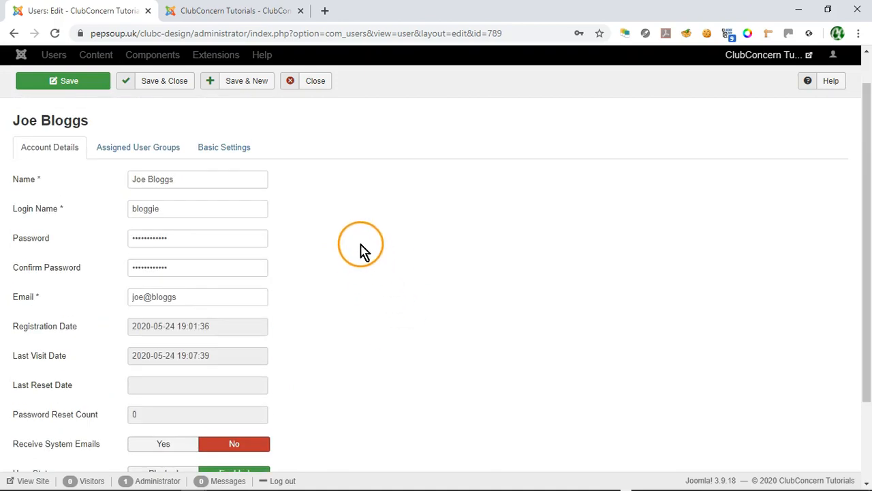
pyautogui.click(162, 81)
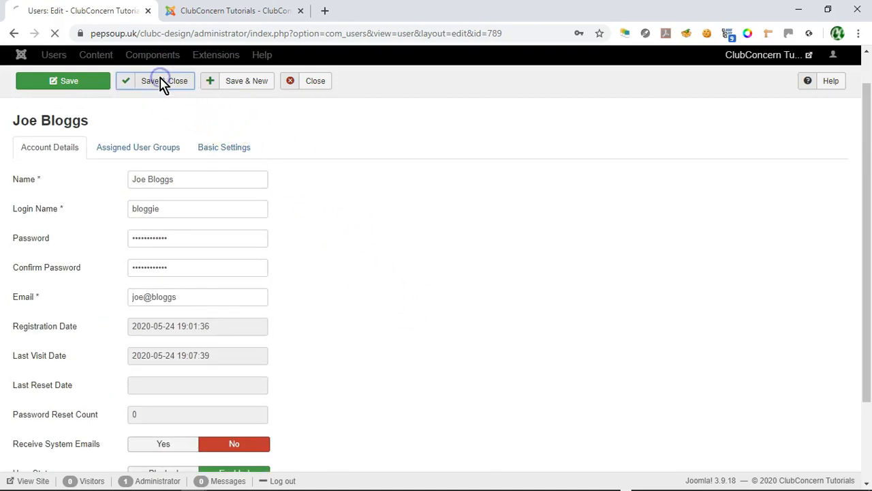
# Step: Reload the Users list, then set Require Password Reset to Yes on the newest user and save
pyautogui.scroll(-2, 82, 364)
pyautogui.scroll(1, 82, 363)
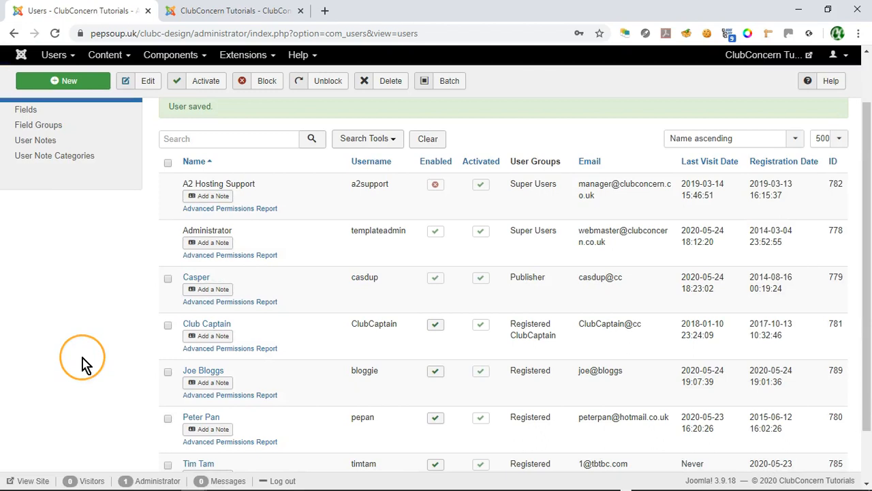
pyautogui.scroll(1, 82, 365)
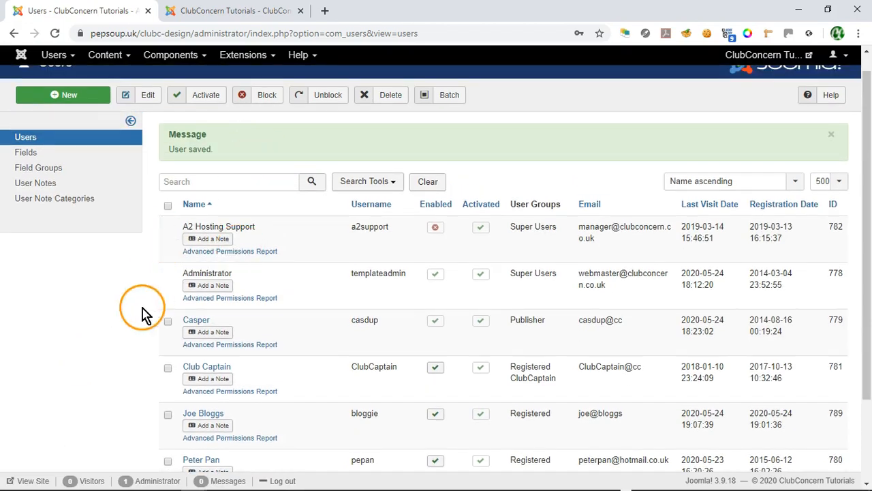
pyautogui.press('F5')
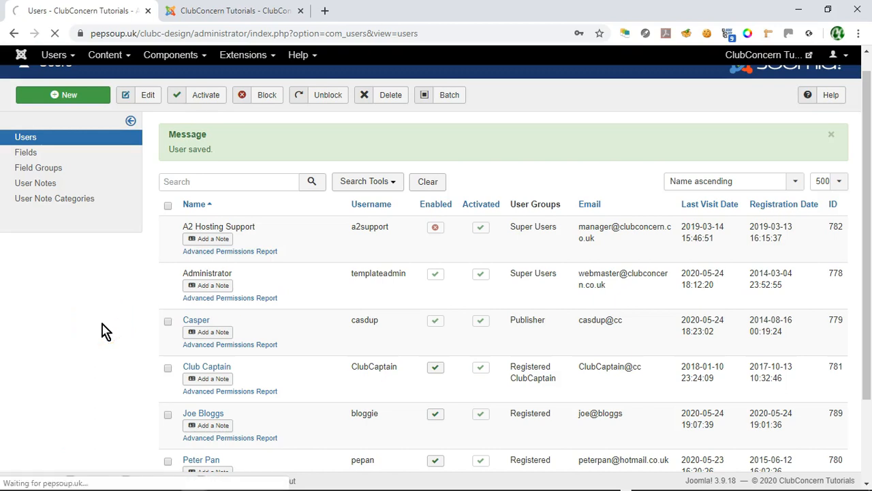
pyautogui.scroll(-2, 102, 332)
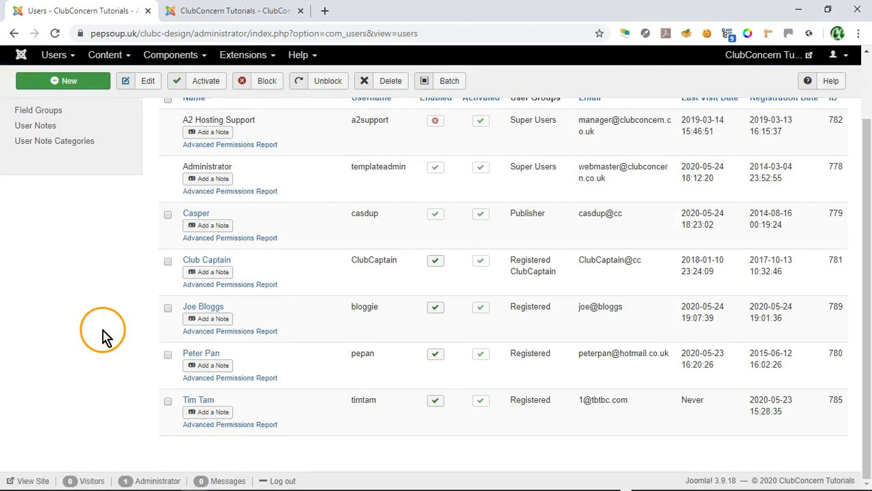
pyautogui.click(212, 307)
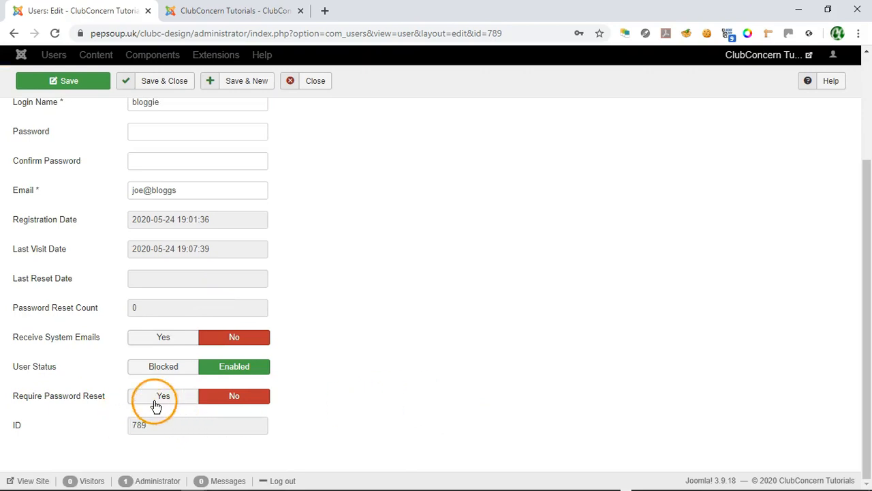
pyautogui.click(158, 396)
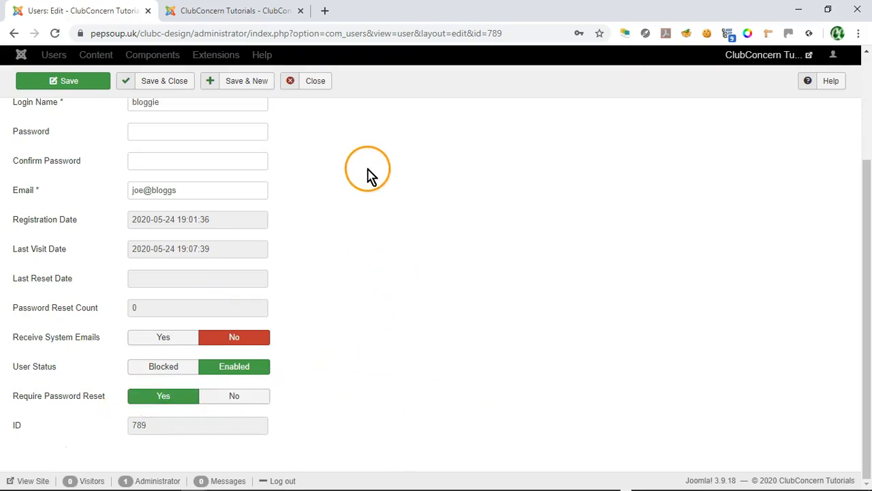
pyautogui.click(170, 82)
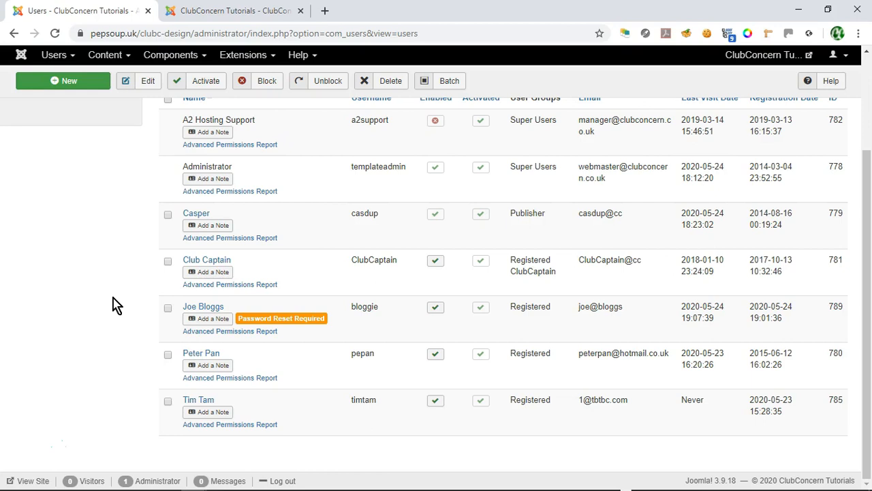
# Step: Tick the never-visited user and delete them, confirming with OK in the dialog
pyautogui.scroll(2, 87, 289)
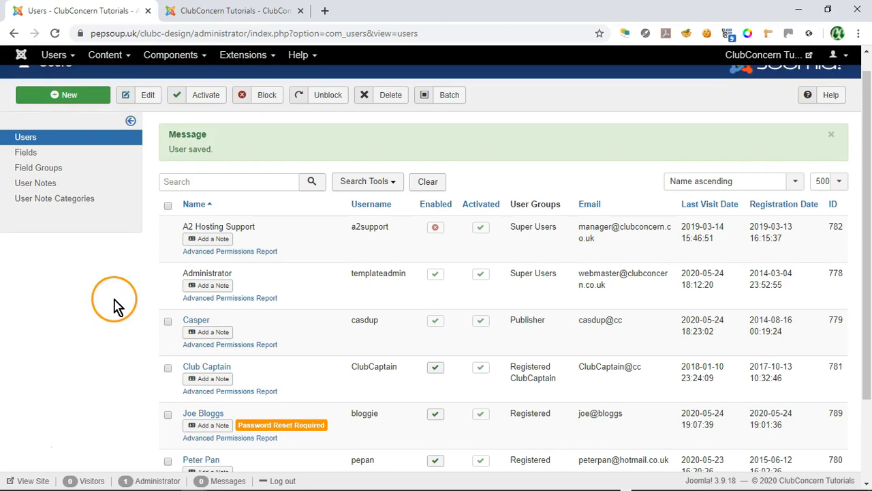
pyautogui.scroll(-2, 113, 304)
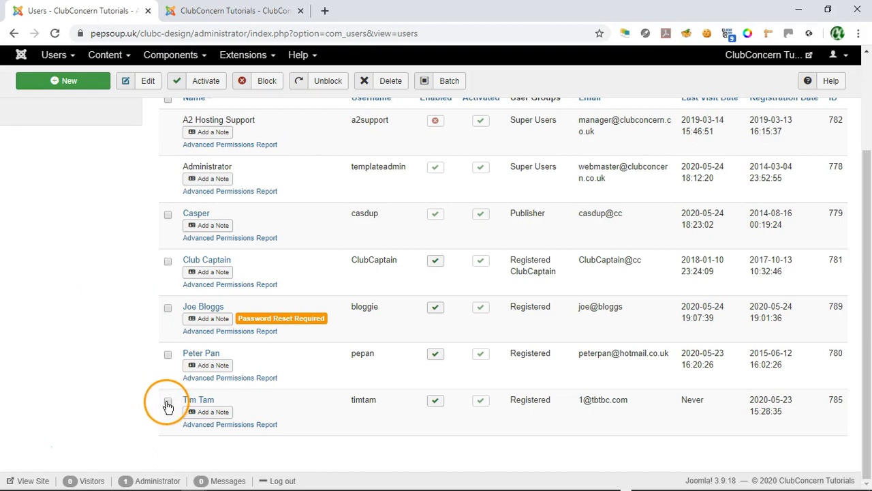
pyautogui.click(167, 402)
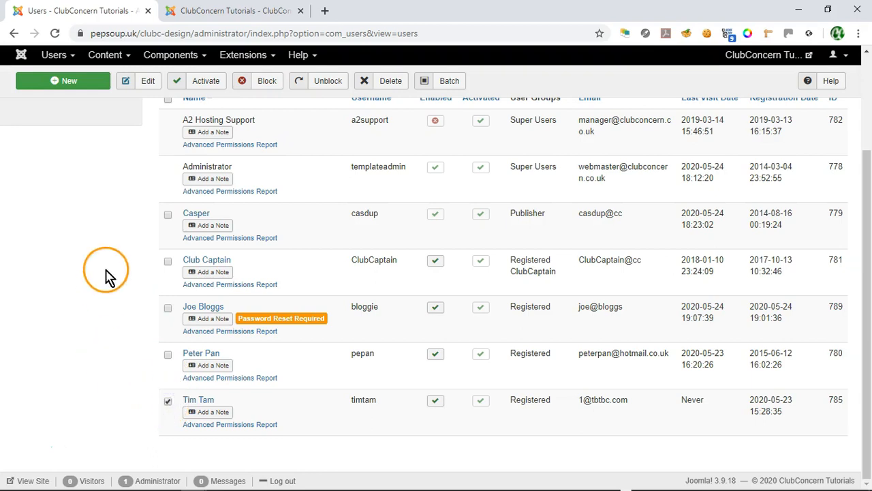
pyautogui.scroll(2, 106, 273)
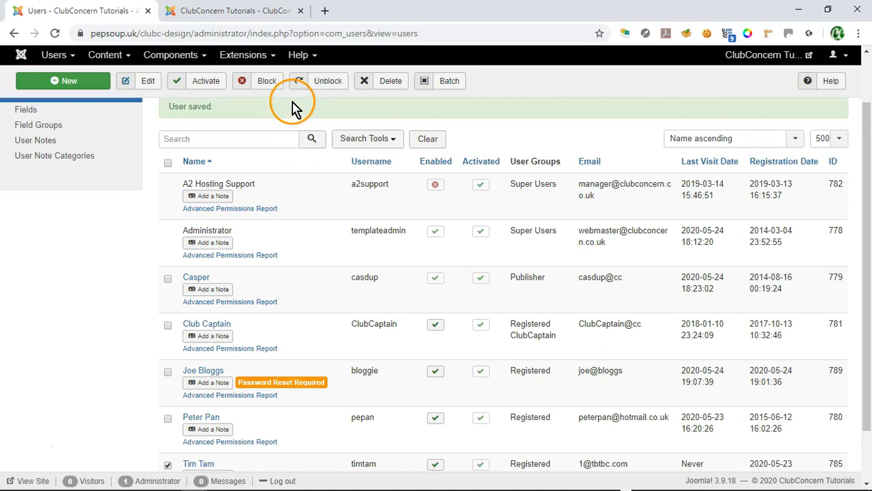
pyautogui.click(387, 81)
pyautogui.click(498, 121)
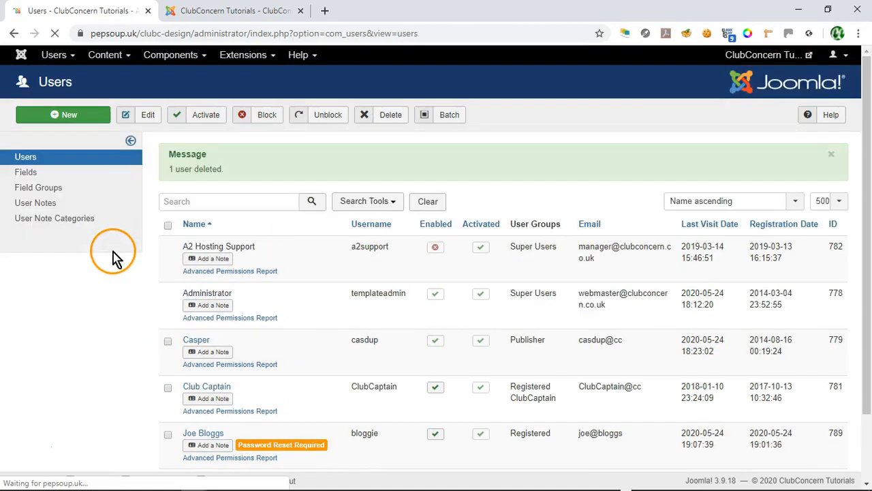
pyautogui.scroll(-2, 102, 294)
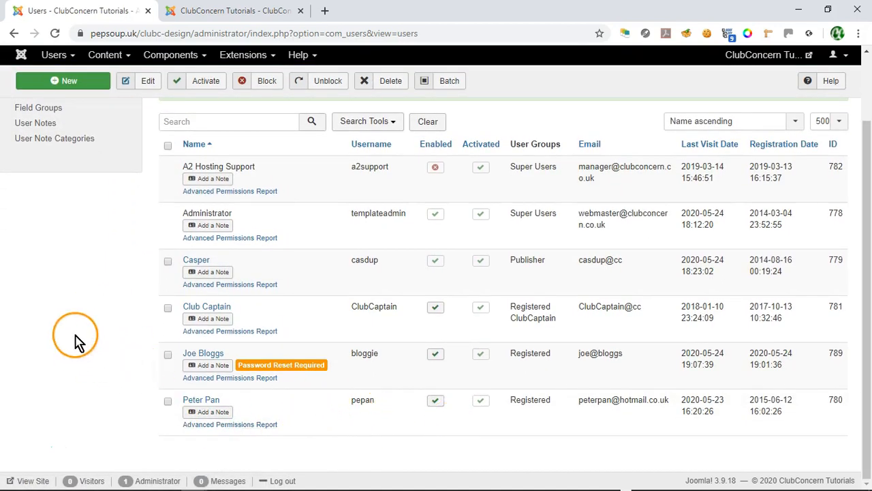
pyautogui.scroll(2, 99, 334)
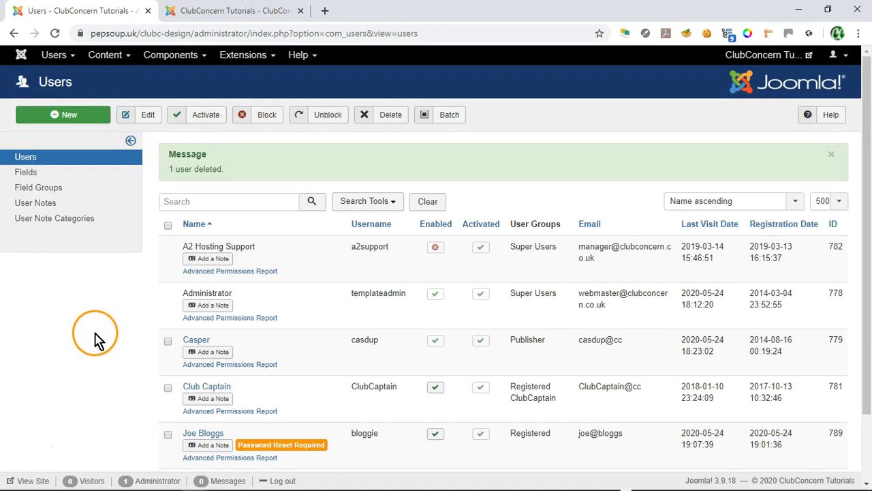
pyautogui.scroll(-2, 102, 330)
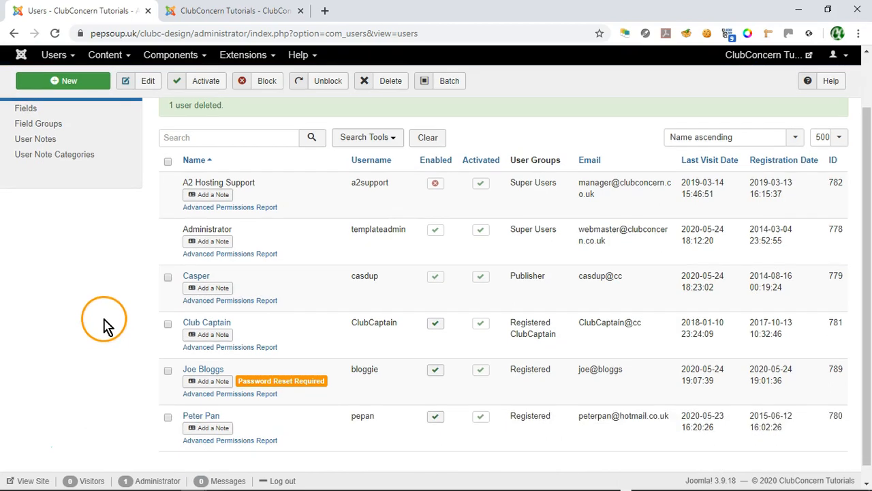
pyautogui.scroll(1, 108, 324)
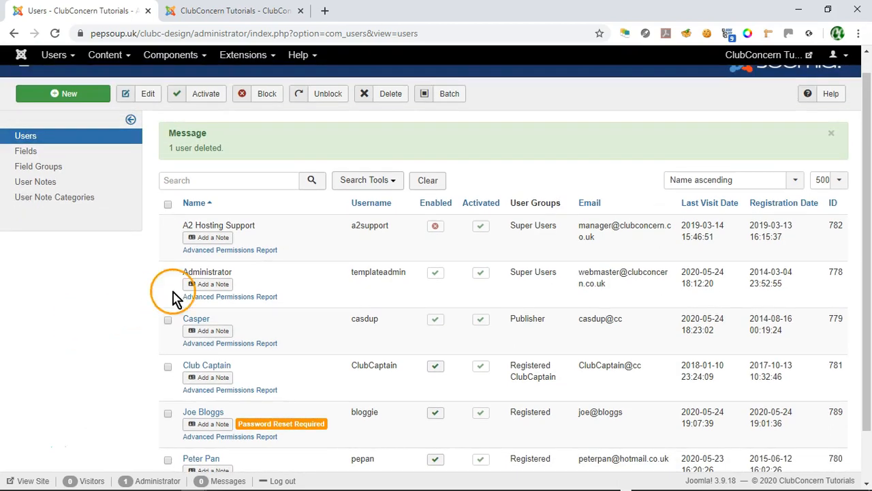
pyautogui.scroll(-2, 658, 304)
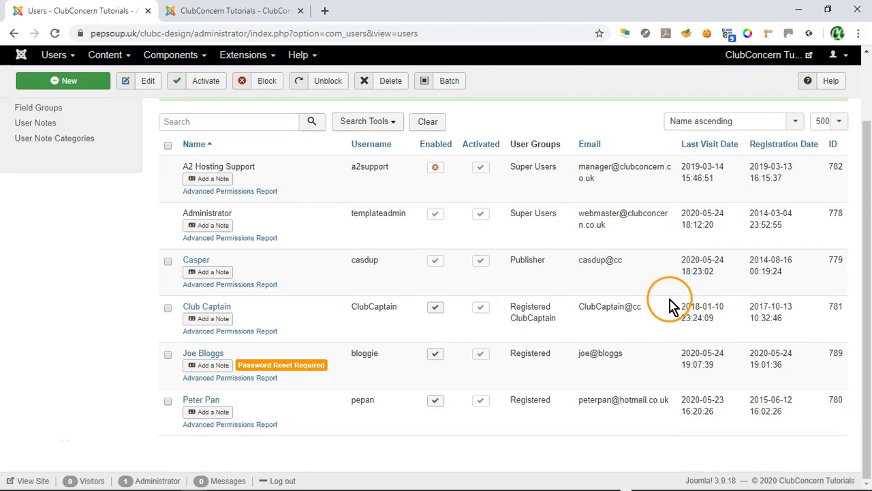
# Step: Open the last user's account and rewrite the domain part of their Email address
pyautogui.click(195, 401)
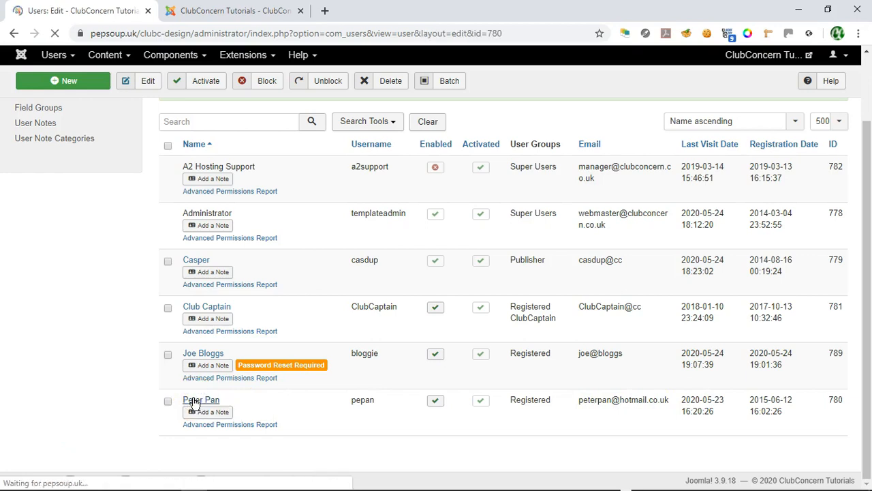
pyautogui.scroll(-2, 370, 293)
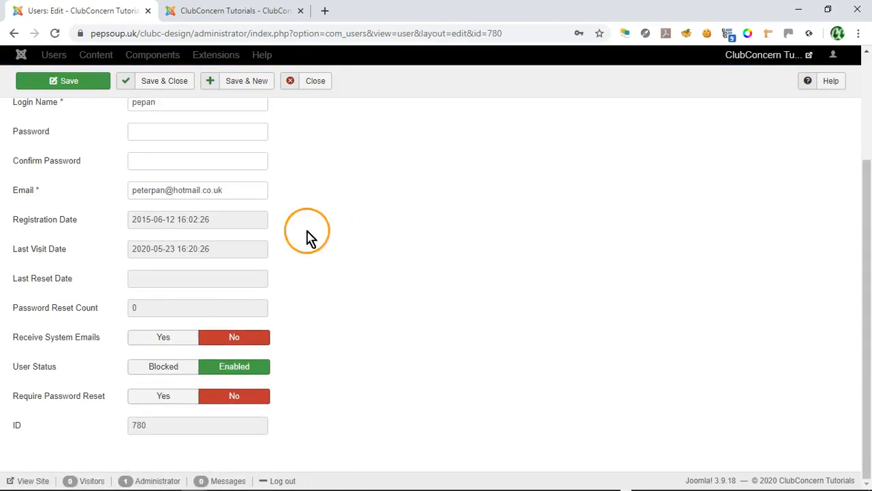
pyautogui.moveTo(163, 191); pyautogui.dragTo(232, 192)
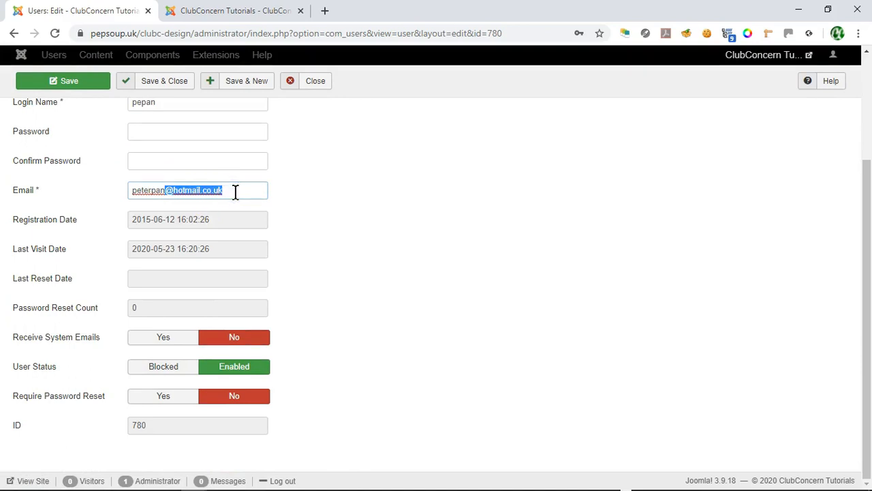
pyautogui.click(151, 190)
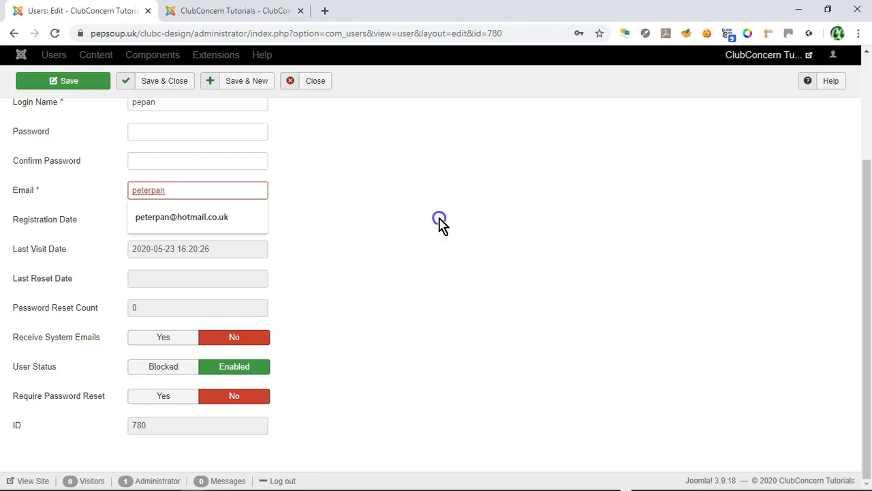
pyautogui.write('@')
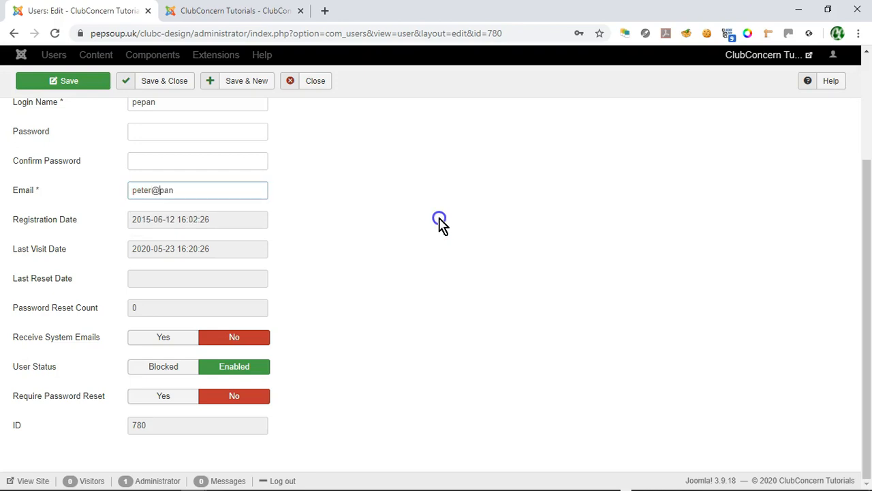
pyautogui.click(348, 208)
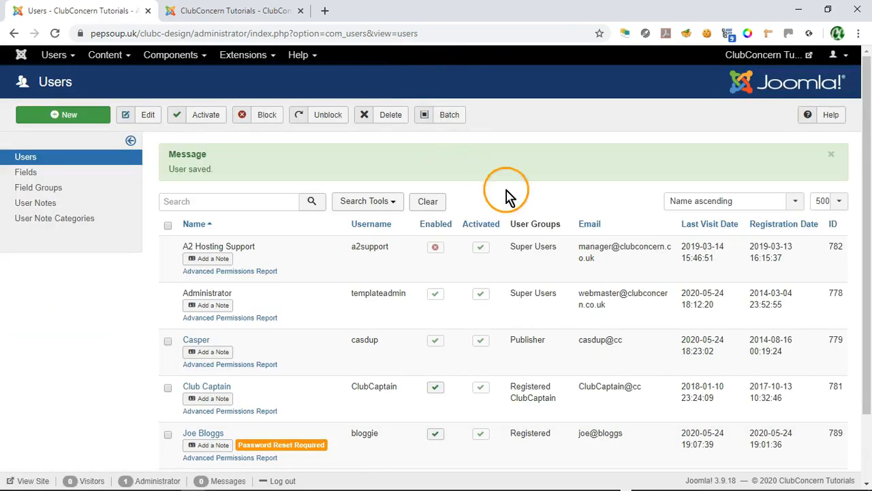
# Step: Scroll down the page toward the Control Panel dashboard
pyautogui.scroll(-1, 454, 230)
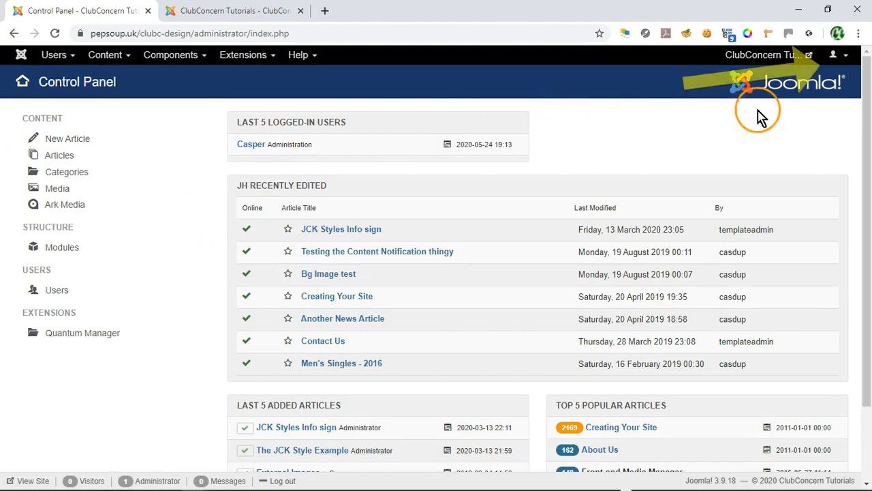
# Step: Choose Logout from the user menu at the top right
pyautogui.click(845, 61)
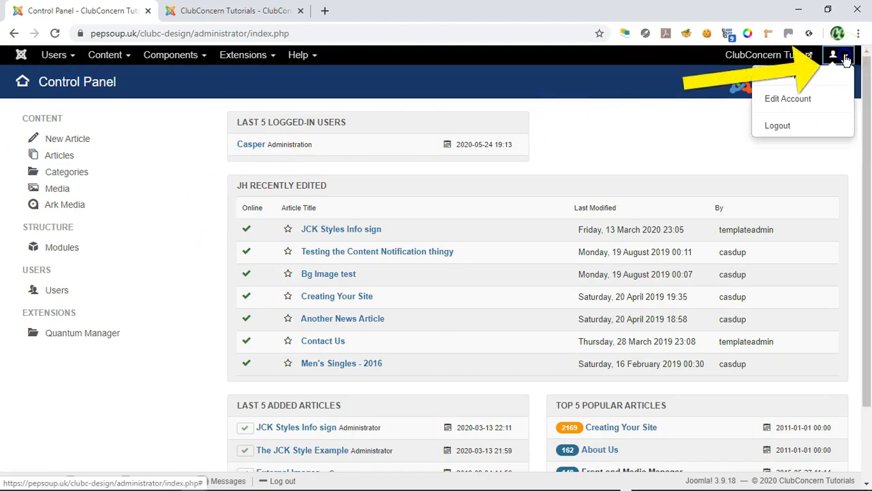
pyautogui.click(777, 128)
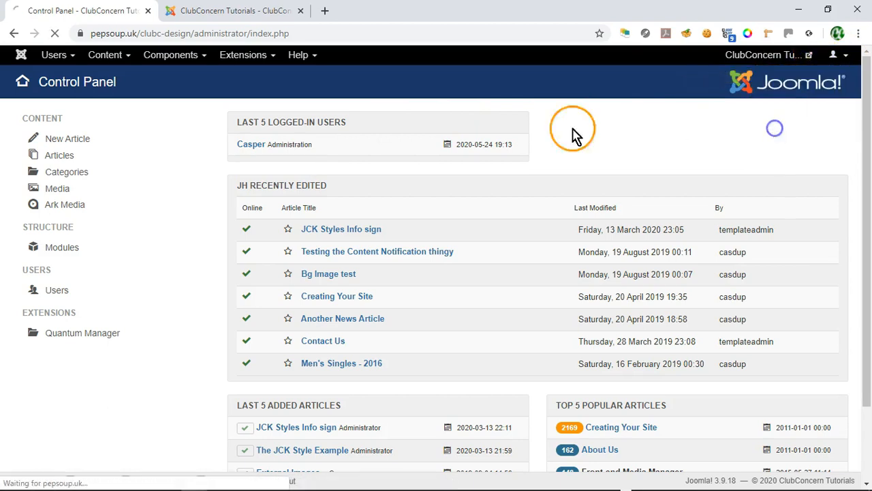